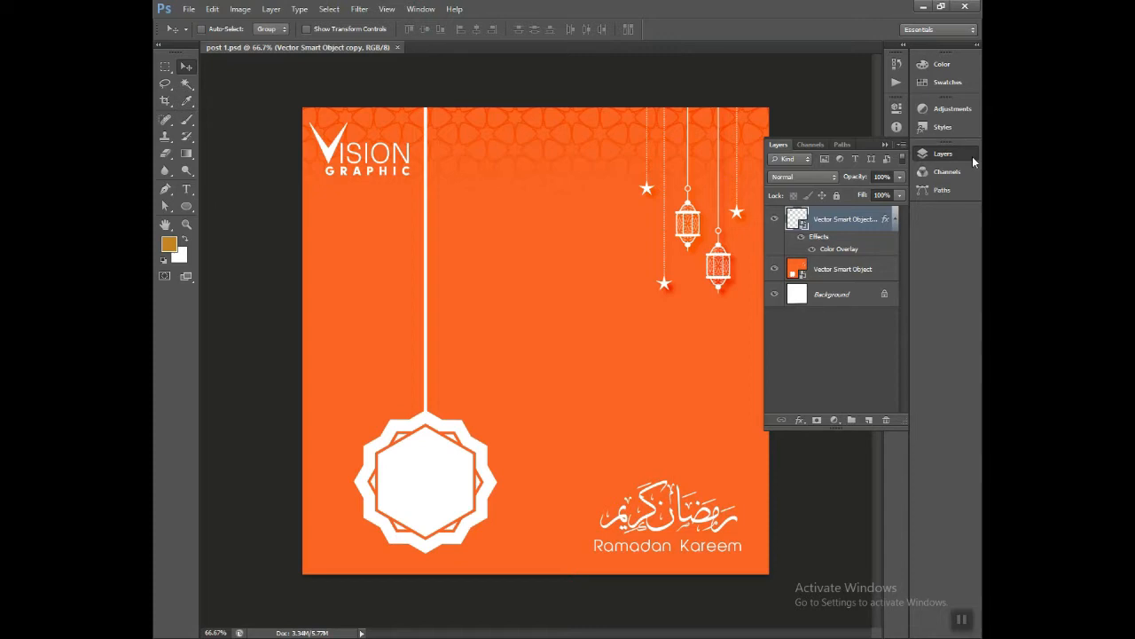
Add a text layer reading "Hide All The" in the upper part of the orange poster
{"action": "left_click", "coordinate": [183, 188]}
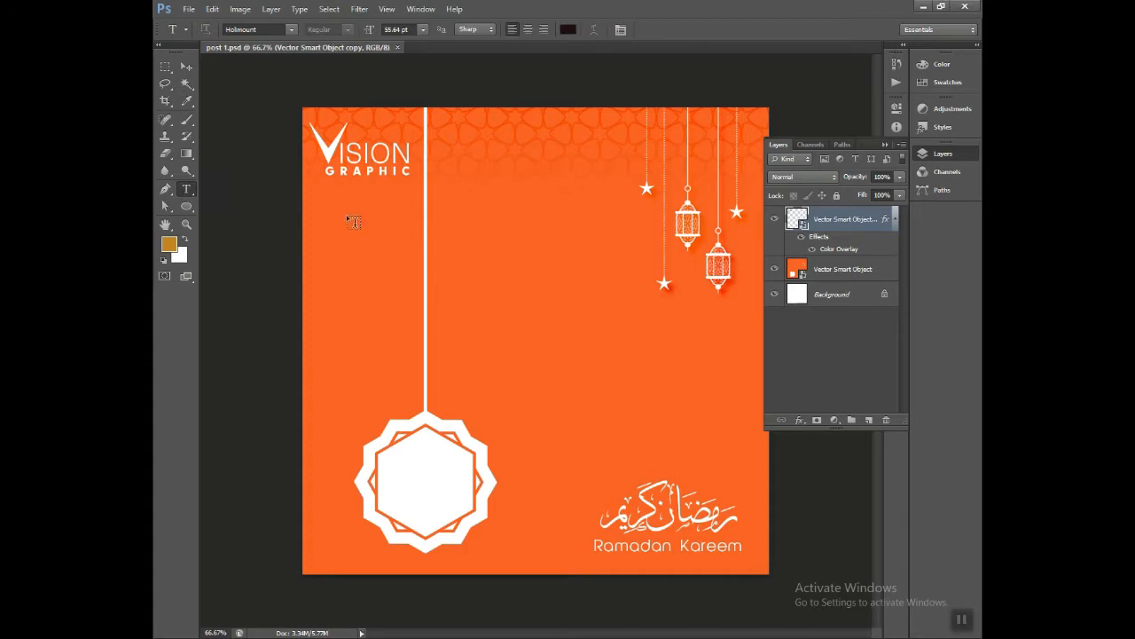
{"action": "left_click", "coordinate": [493, 207]}
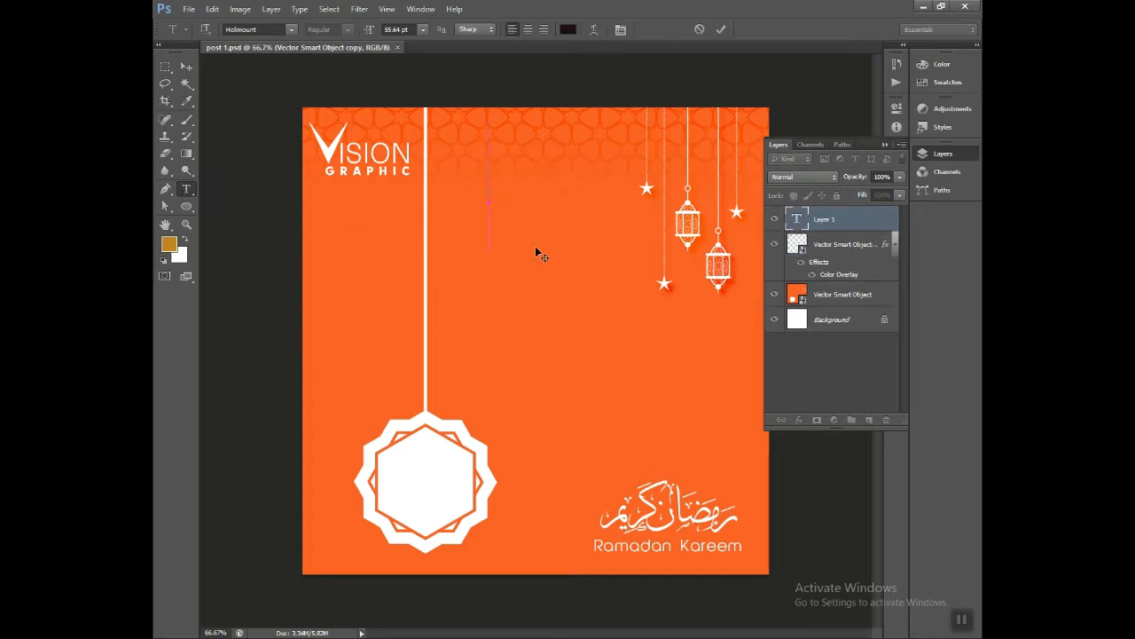
{"action": "type", "text": "G"}
{"action": "key", "text": "BackSpace"}
{"action": "type", "text": "Hide"}
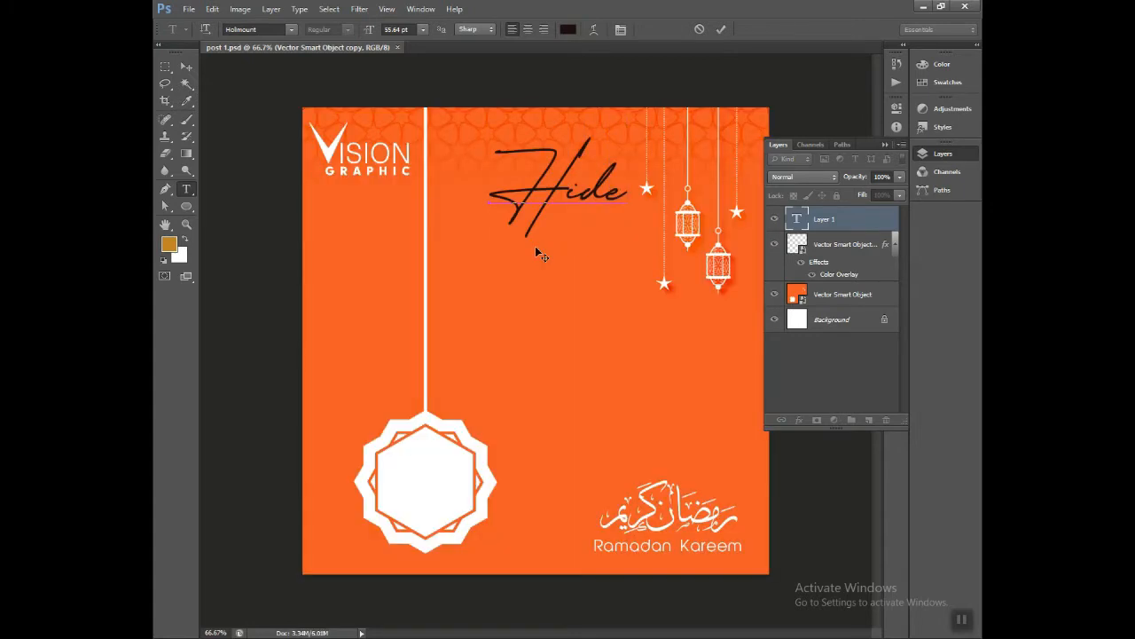
{"action": "type", "text": " All"}
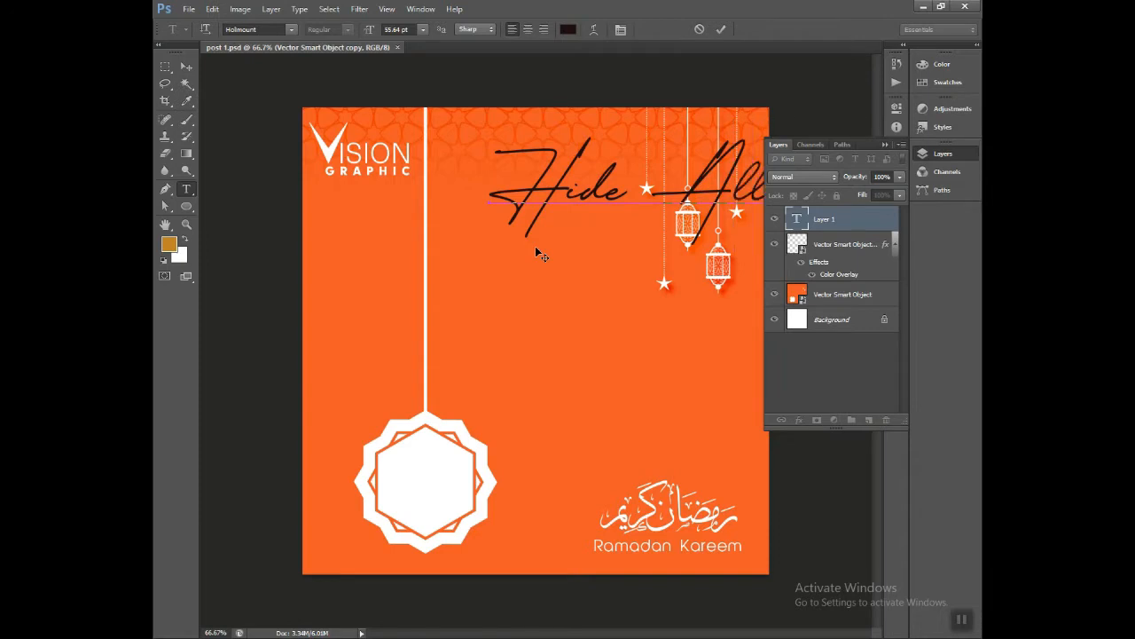
Reduce the font size of the entire "Hide All The" text so the line fits inside the poster
{"action": "key", "text": "ctrl+a"}
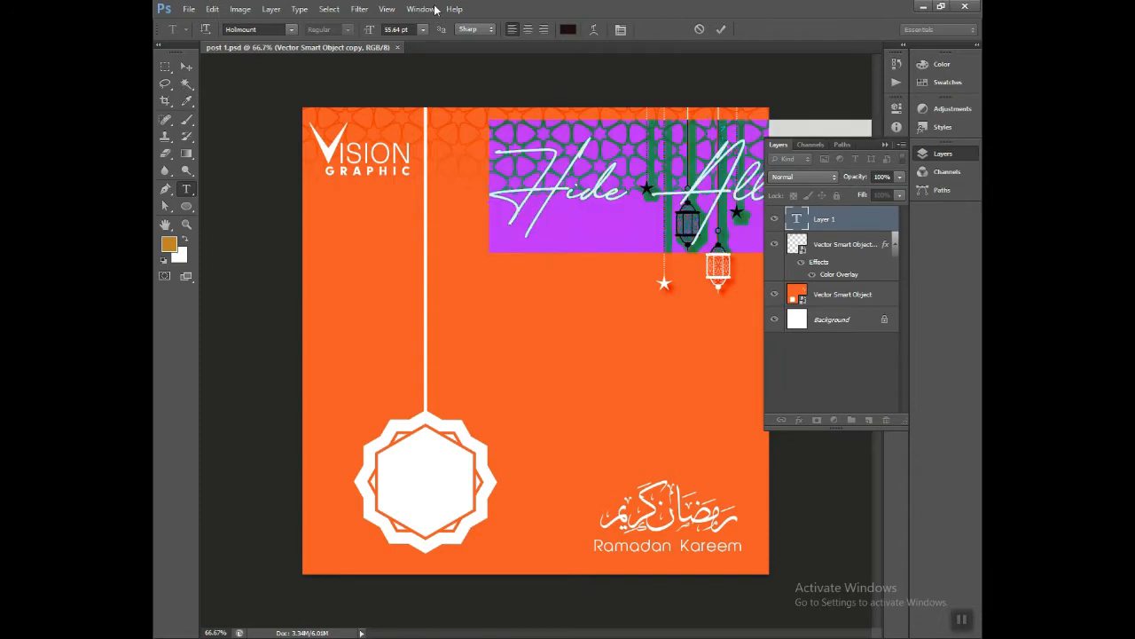
{"action": "scroll", "coordinate": [393, 27], "scroll_direction": "down", "scroll_amount": 20}
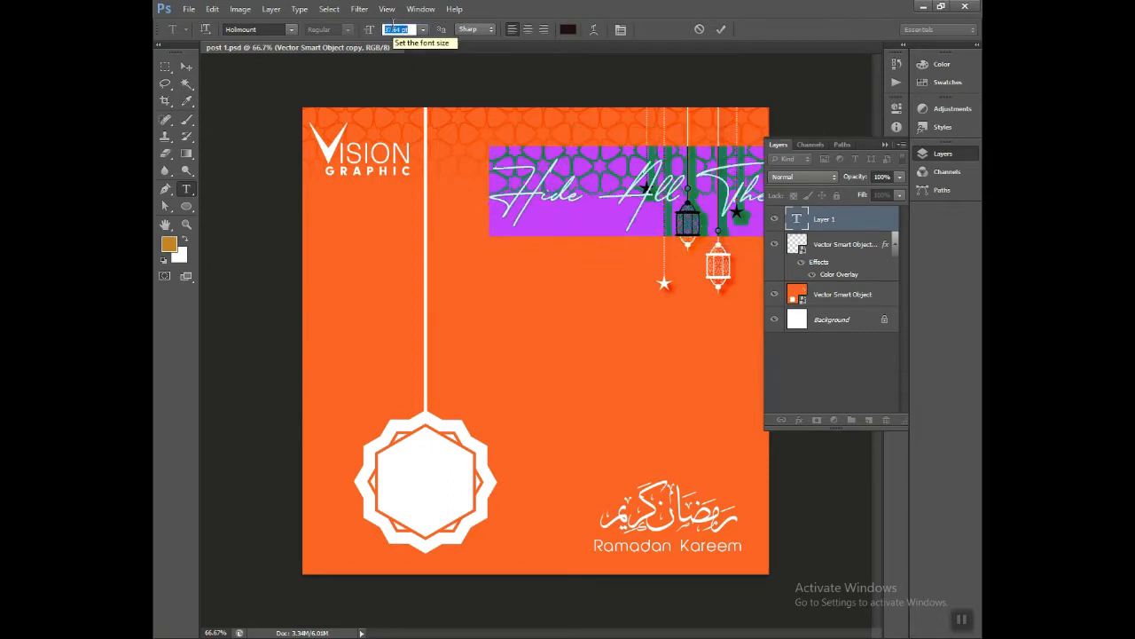
{"action": "scroll", "coordinate": [393, 27], "scroll_direction": "down", "scroll_amount": 2}
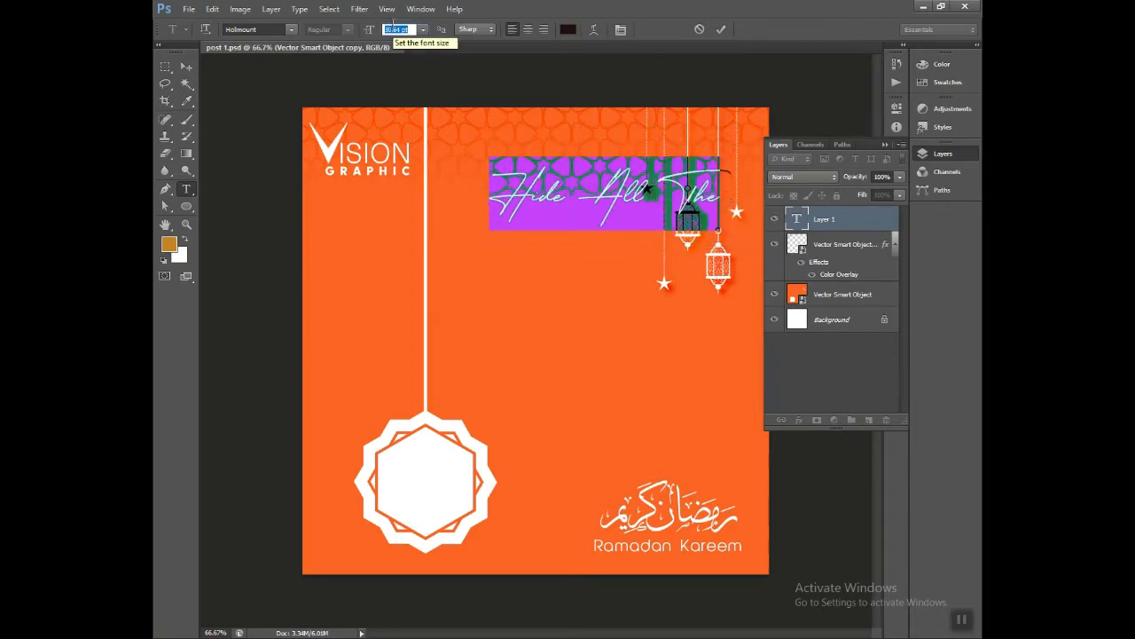
{"action": "left_click", "coordinate": [187, 70]}
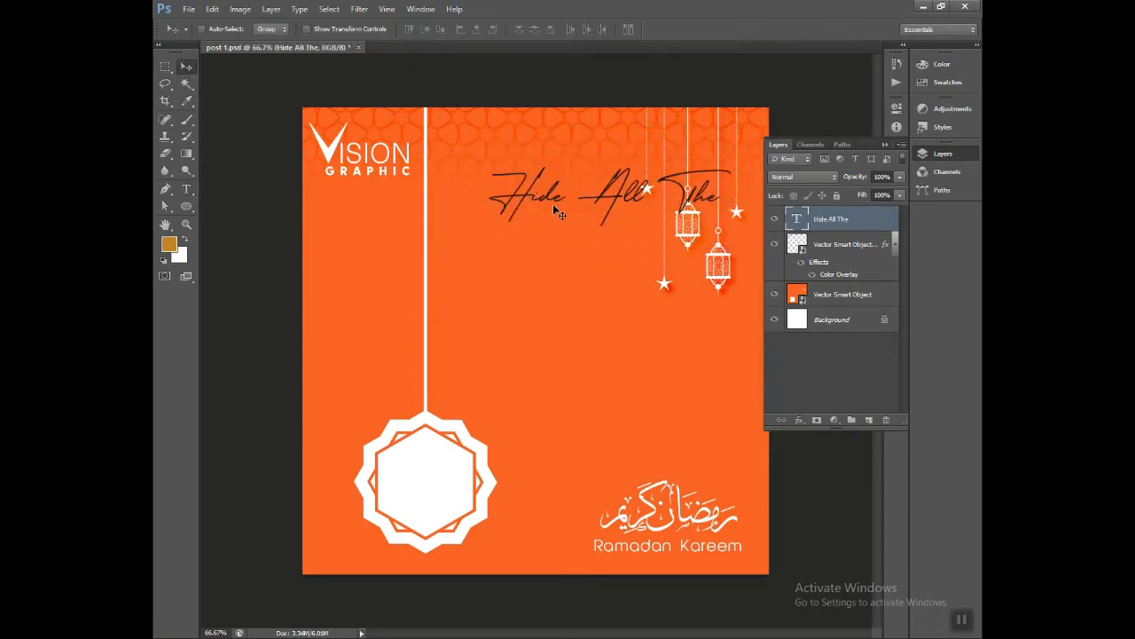
Move the "Hide All The" text lower and scale it down to 22.68 pt, between the vertical line and the lanterns
{"action": "left_click_drag", "start_coordinate": [560, 214], "coordinate": [533, 283]}
{"action": "key", "text": "ctrl+t"}
{"action": "left_click_drag", "start_coordinate": [703, 295], "coordinate": [645, 272]}
{"action": "key", "text": "Return"}
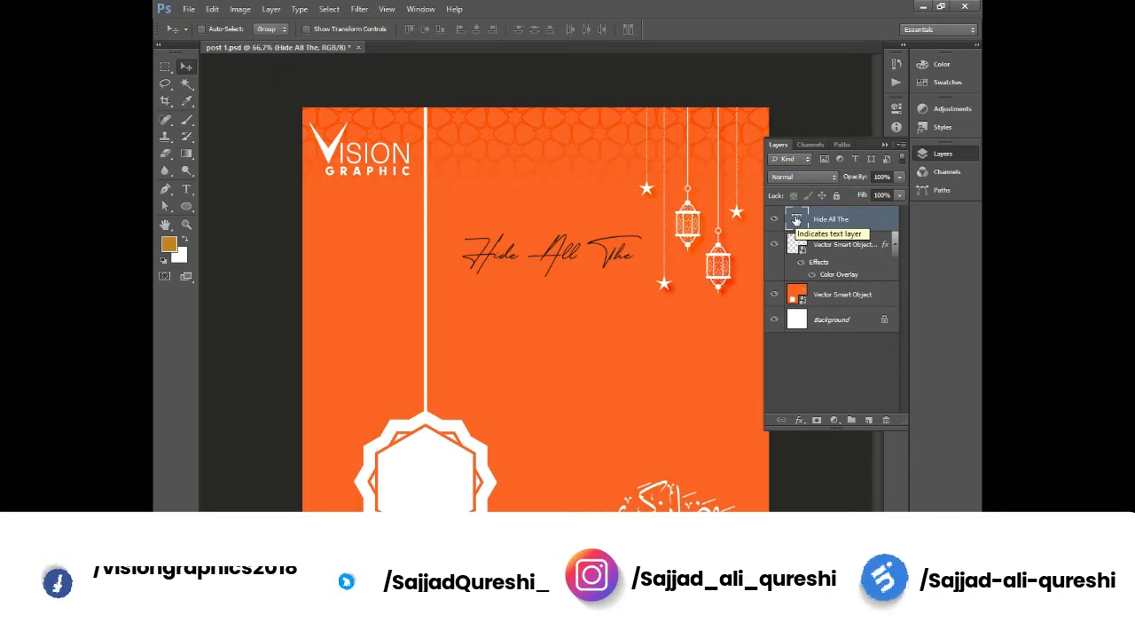
Change the font of the "Hide All The" text to Poppins in the Light style
{"action": "double_click", "coordinate": [797, 219]}
{"action": "left_click", "coordinate": [254, 30]}
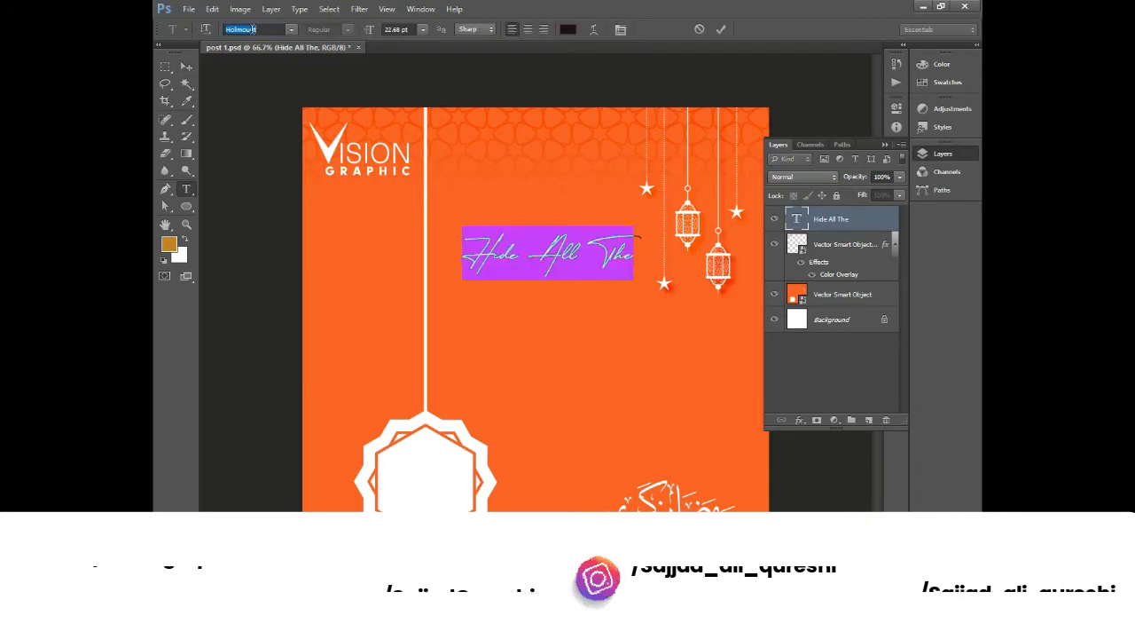
{"action": "type", "text": "Poppins"}
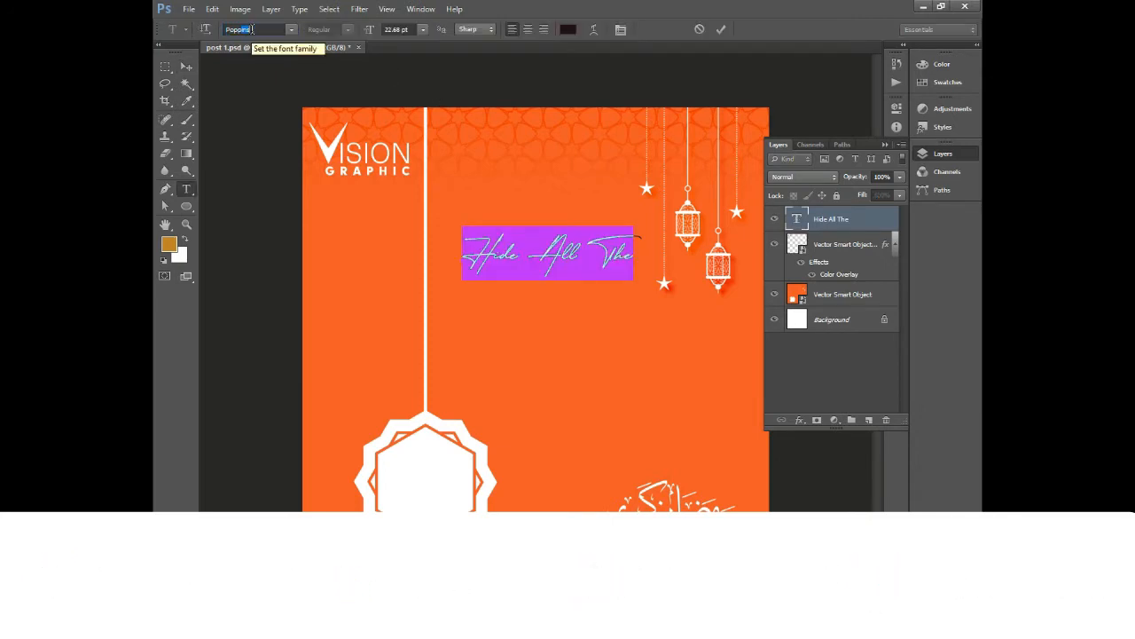
{"action": "key", "text": "Return"}
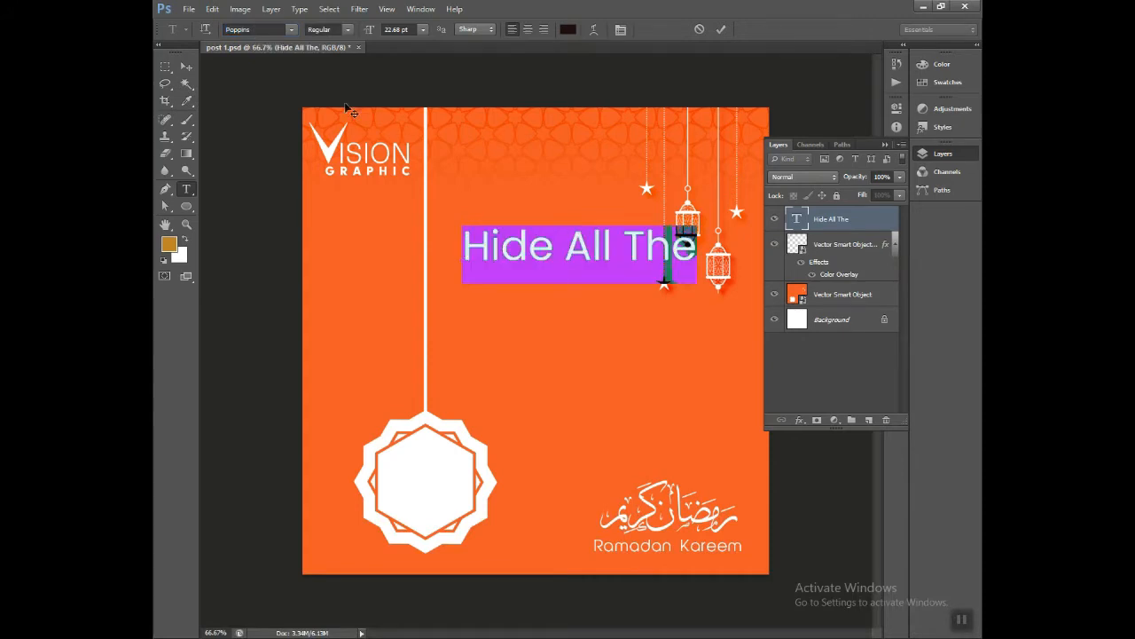
{"action": "left_click", "coordinate": [347, 29]}
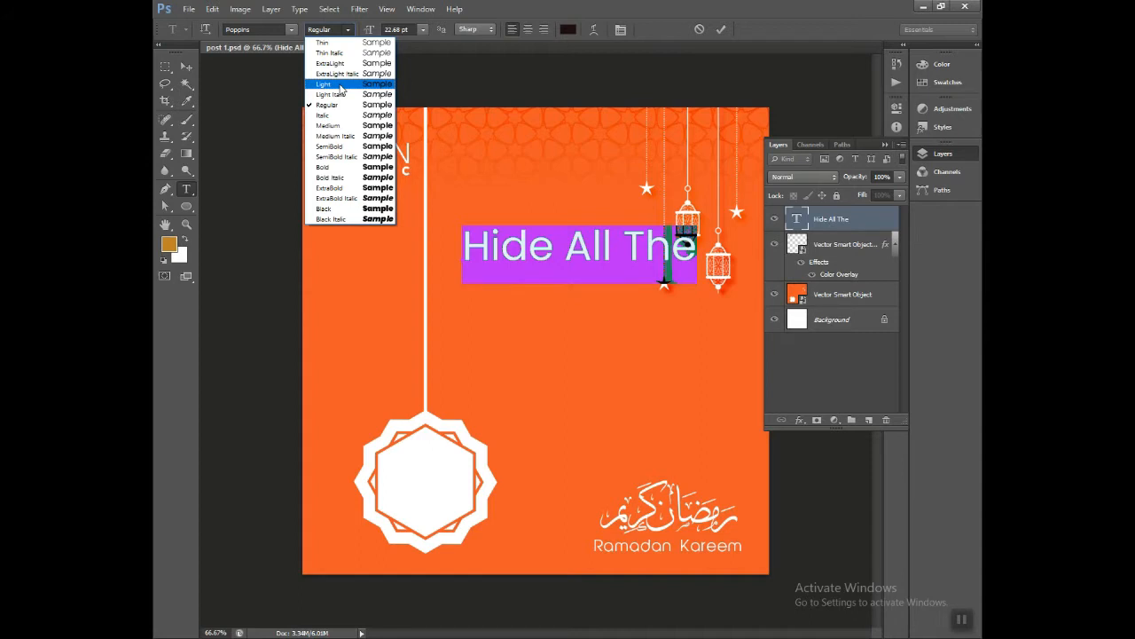
{"action": "left_click", "coordinate": [341, 85]}
Set the "Hide All The" text size to 17.68 pt and shift the line slightly left toward the vertical line
{"action": "left_click", "coordinate": [388, 26]}
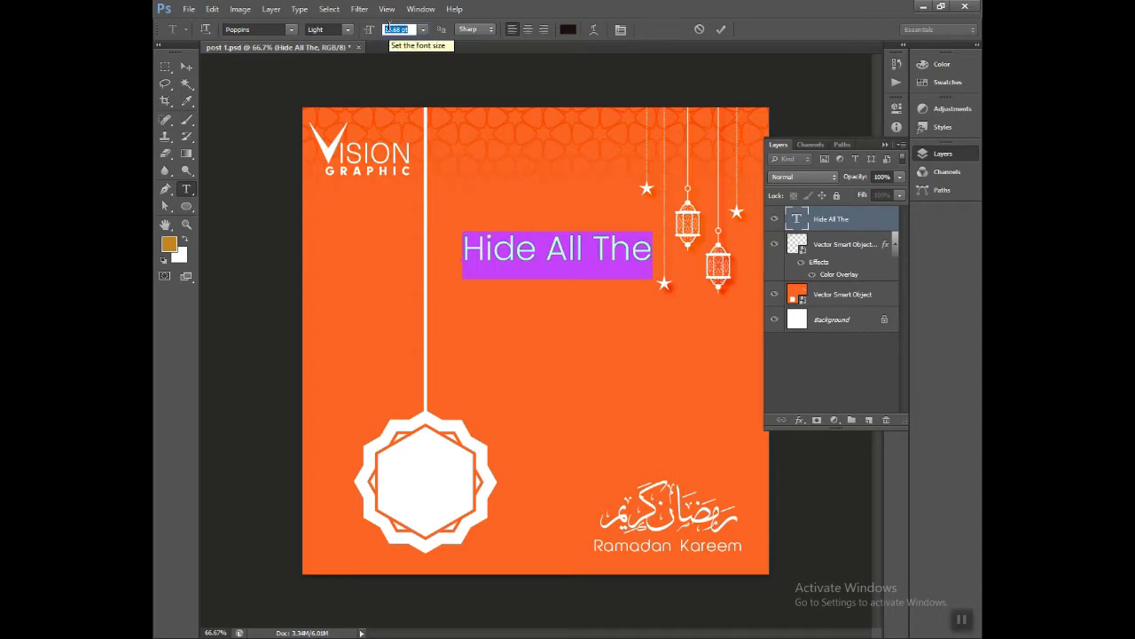
{"action": "key", "text": "Down"}
{"action": "left_click_drag", "start_coordinate": [555, 252], "coordinate": [541, 251]}
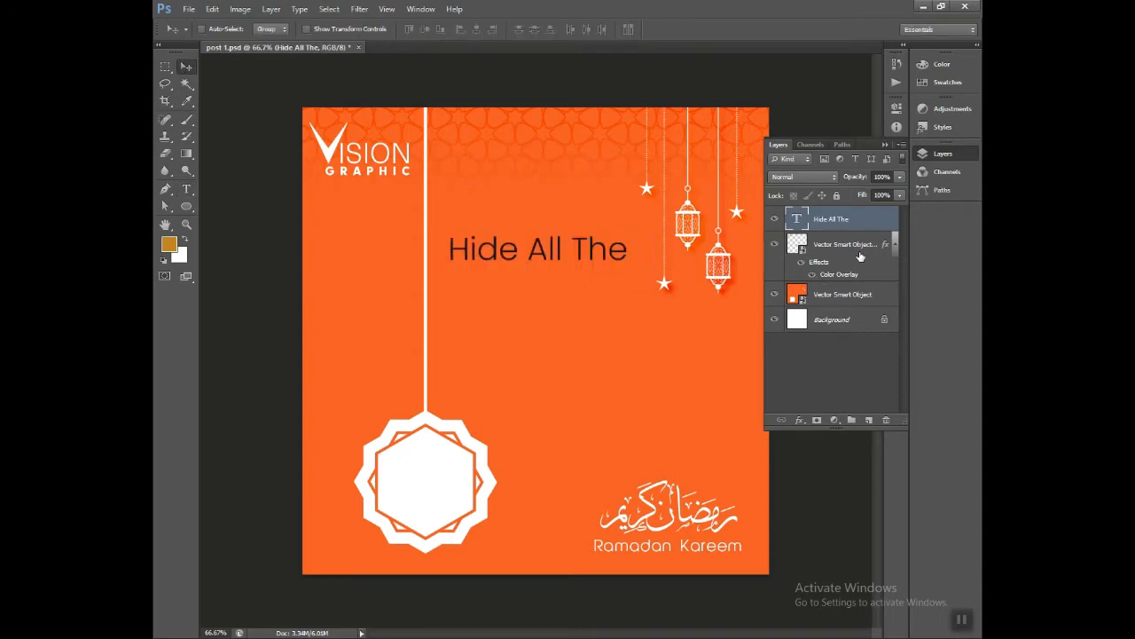
Apply All Caps formatting to the "Hide All The" text
{"action": "left_click", "coordinate": [885, 144]}
{"action": "left_click", "coordinate": [896, 153]}
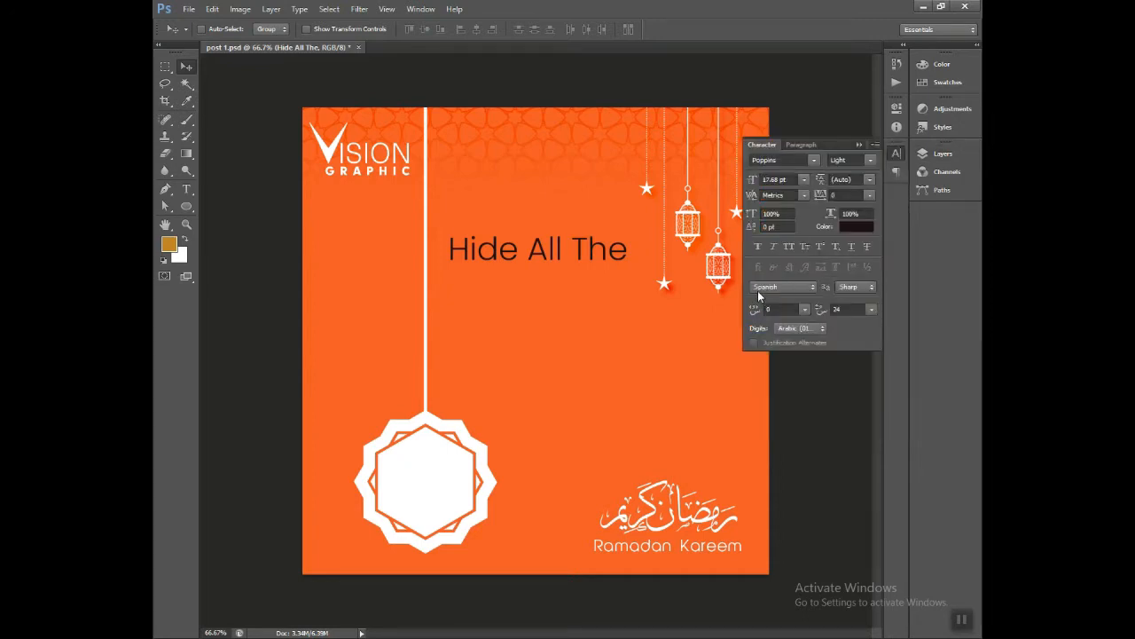
{"action": "left_click", "coordinate": [788, 247]}
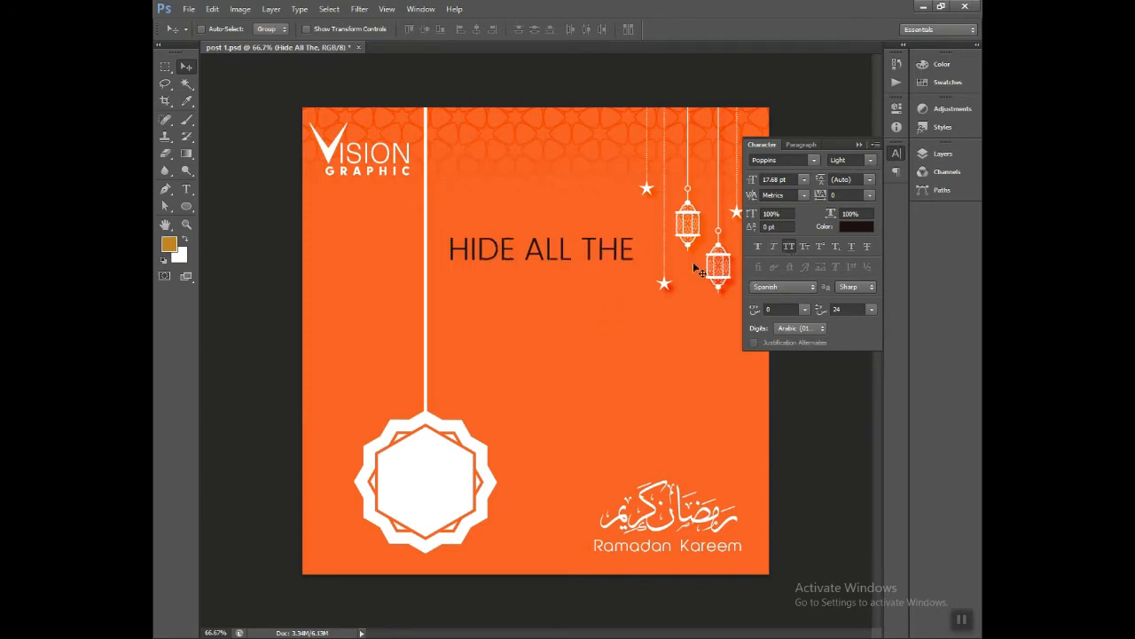
Change the headline's text color to white and set its font size to 15.68 pt
{"action": "left_click", "coordinate": [854, 228]}
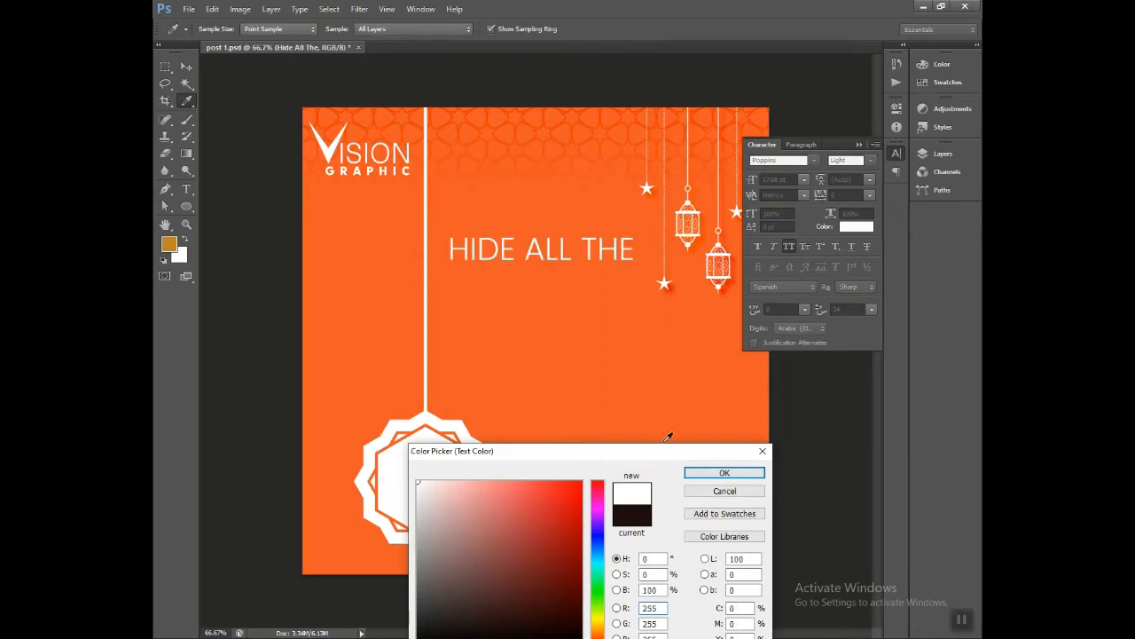
{"action": "left_click", "coordinate": [724, 473]}
{"action": "left_click", "coordinate": [774, 179]}
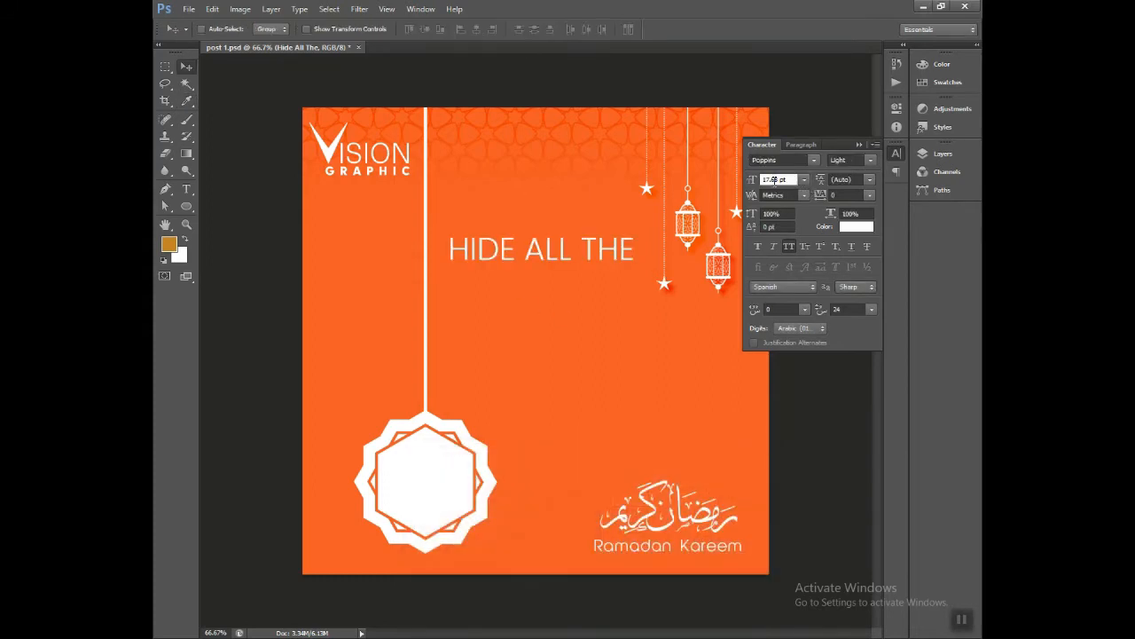
{"action": "key", "text": "Return"}
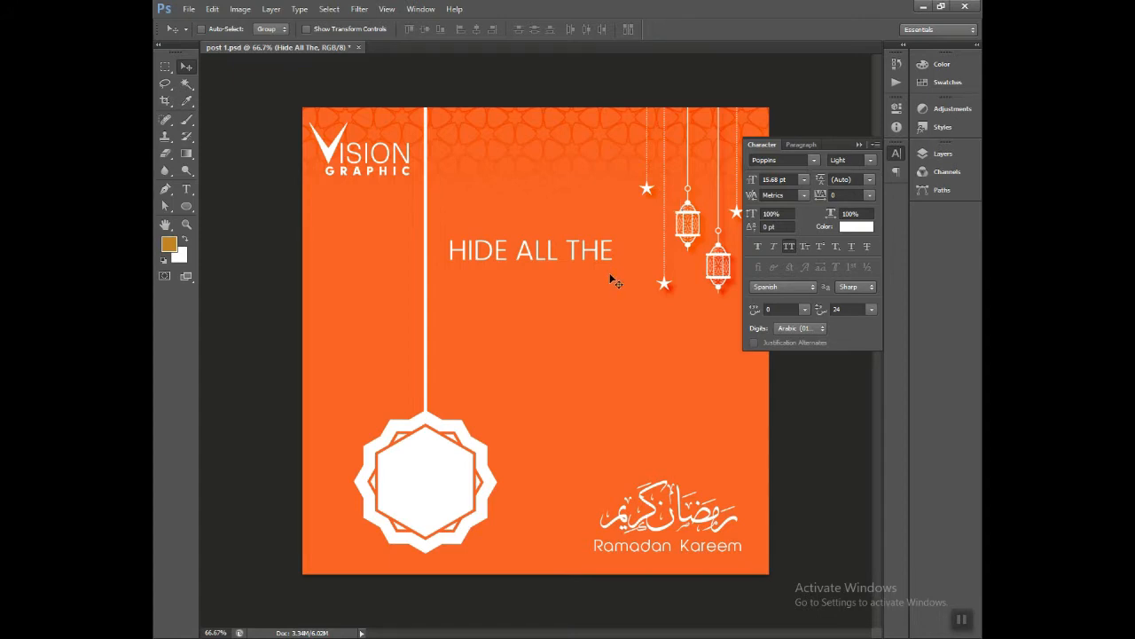
Duplicate the headline line directly below the original and replace the copy's text with "CLOCKS"
{"action": "left_click_drag", "start_coordinate": [573, 262], "coordinate": [577, 301]}
{"action": "left_click", "coordinate": [941, 153]}
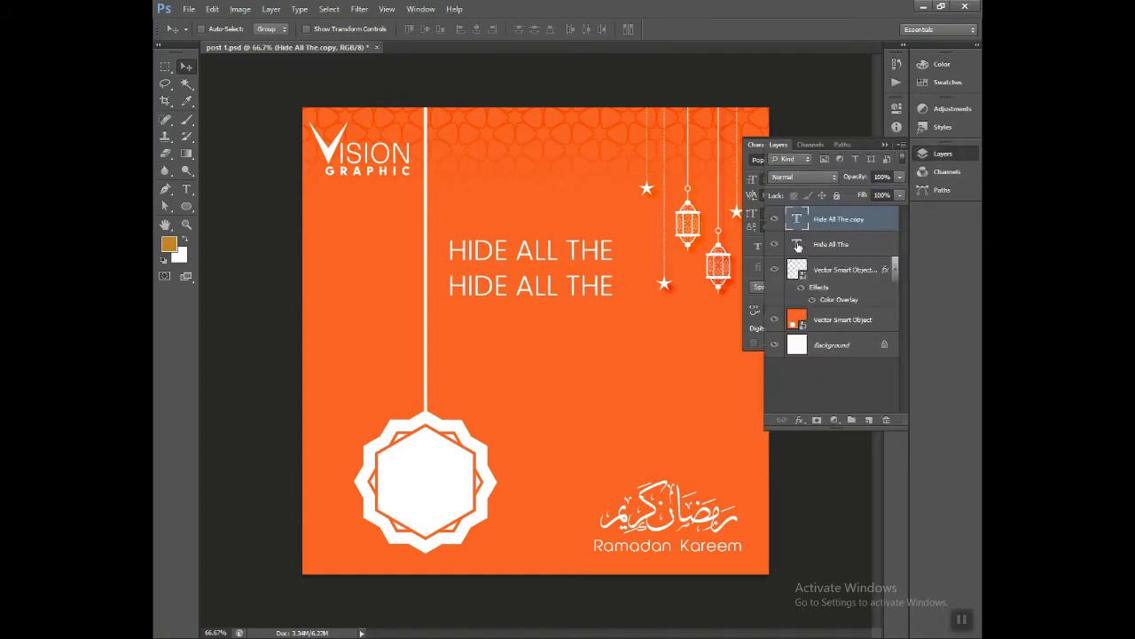
{"action": "key", "text": "t"}
{"action": "double_click", "coordinate": [797, 218]}
{"action": "type", "text": "X"}
{"action": "key", "text": "BackSpace"}
{"action": "type", "text": "C"}
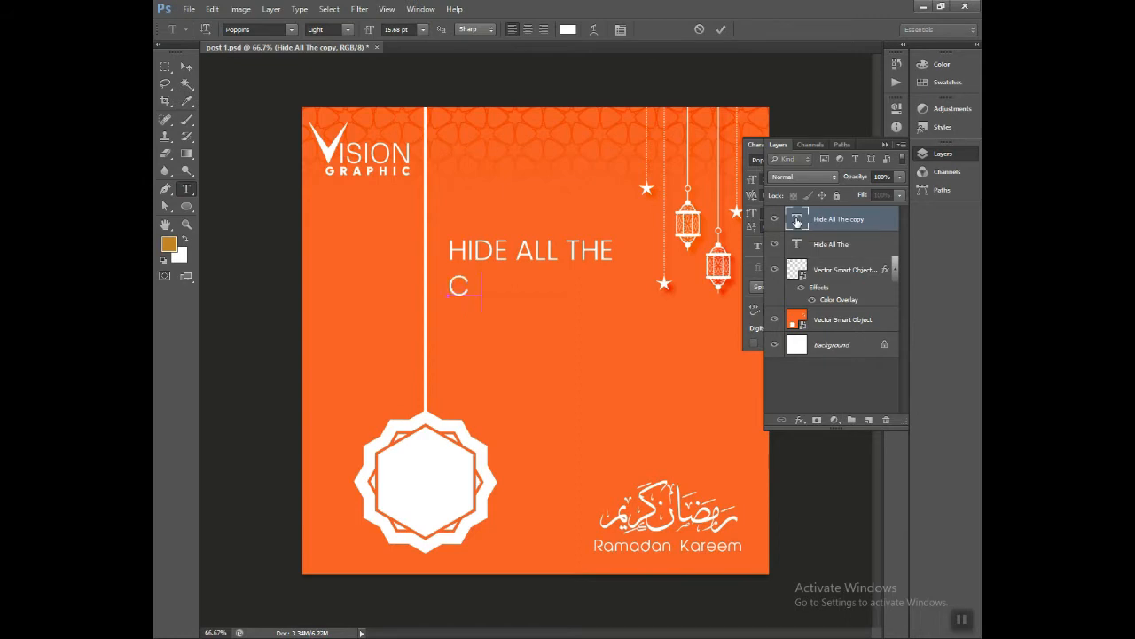
{"action": "type", "text": "LOCKS"}
Set the font style of the word "CLOCKS" to Bold
{"action": "key", "text": "shift+Home"}
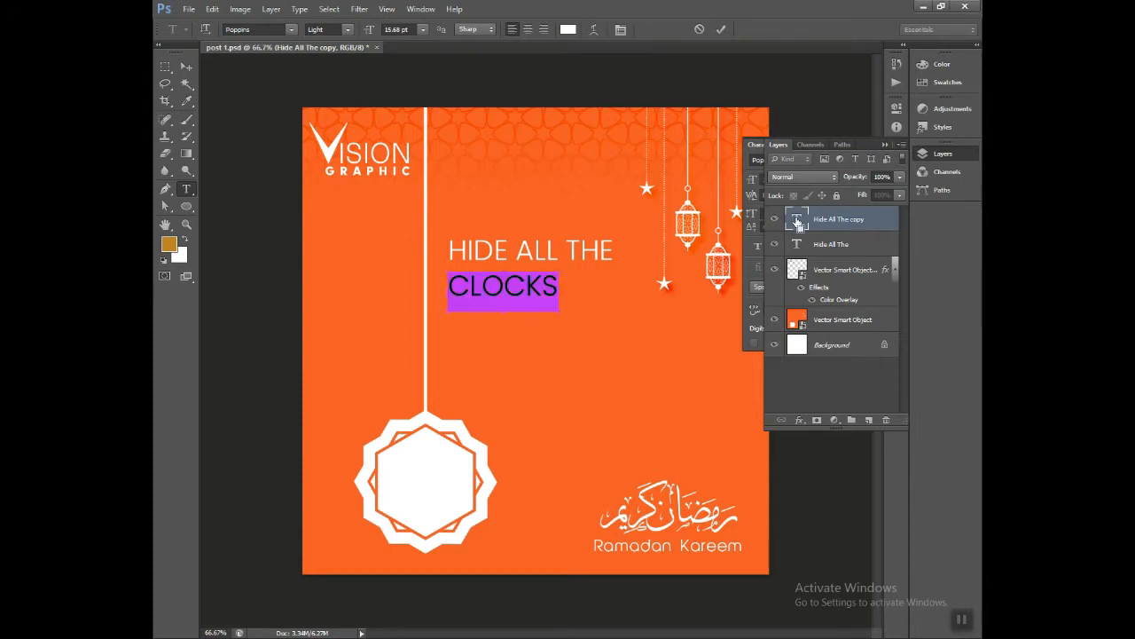
{"action": "left_click", "coordinate": [348, 30]}
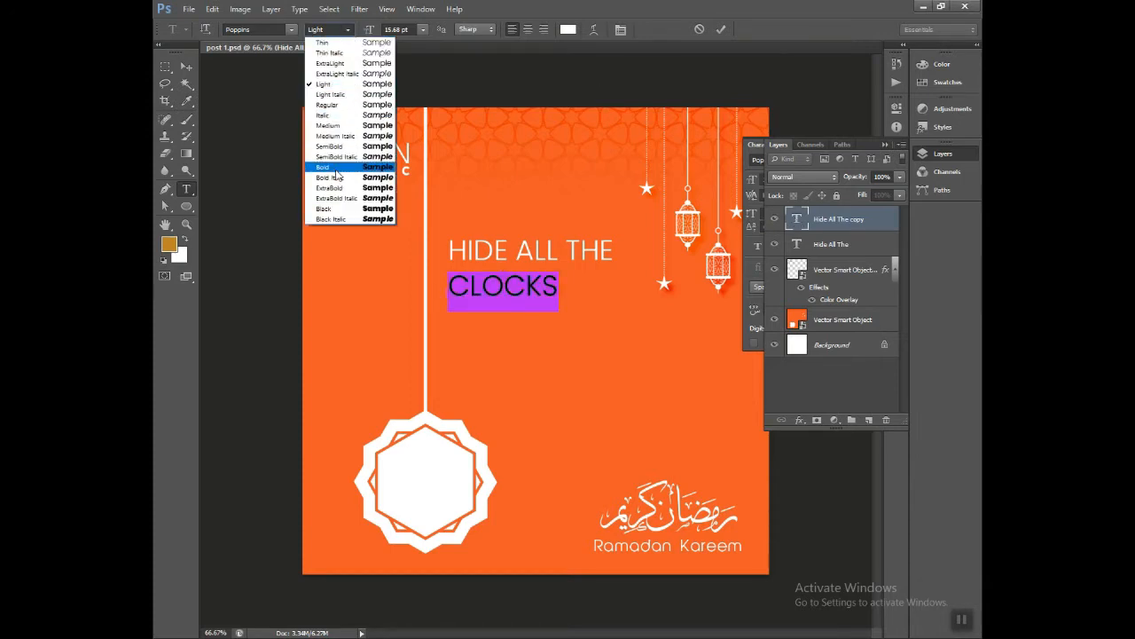
{"action": "left_click", "coordinate": [337, 168]}
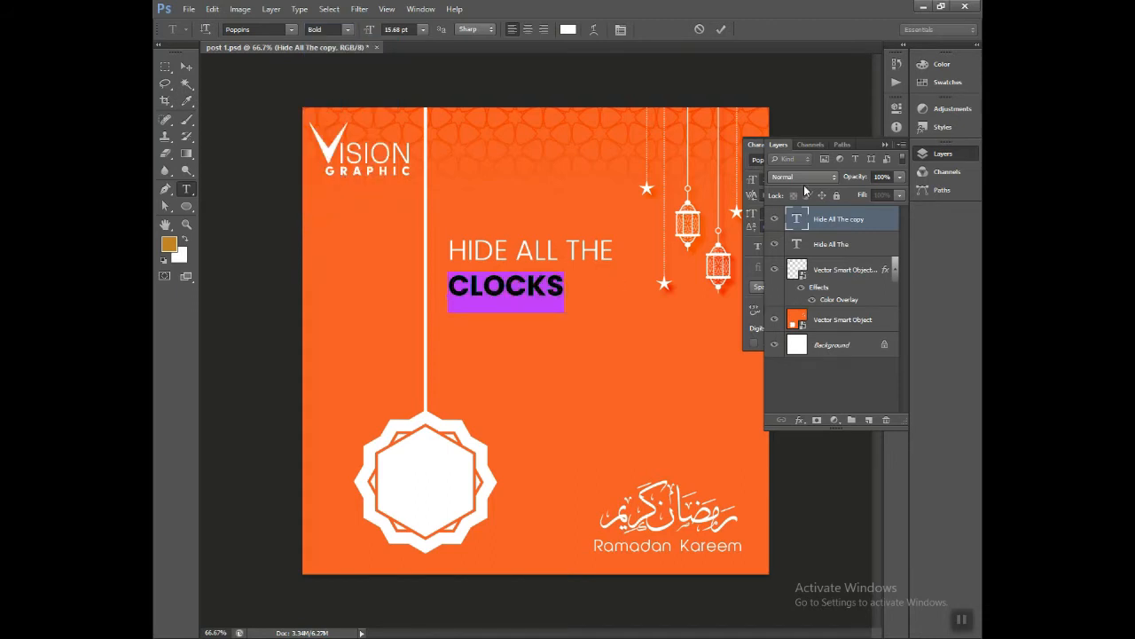
Enlarge "CLOCKS" to 27.68 pt and position it just beneath the "HIDE ALL THE" line
{"action": "left_click", "coordinate": [886, 143]}
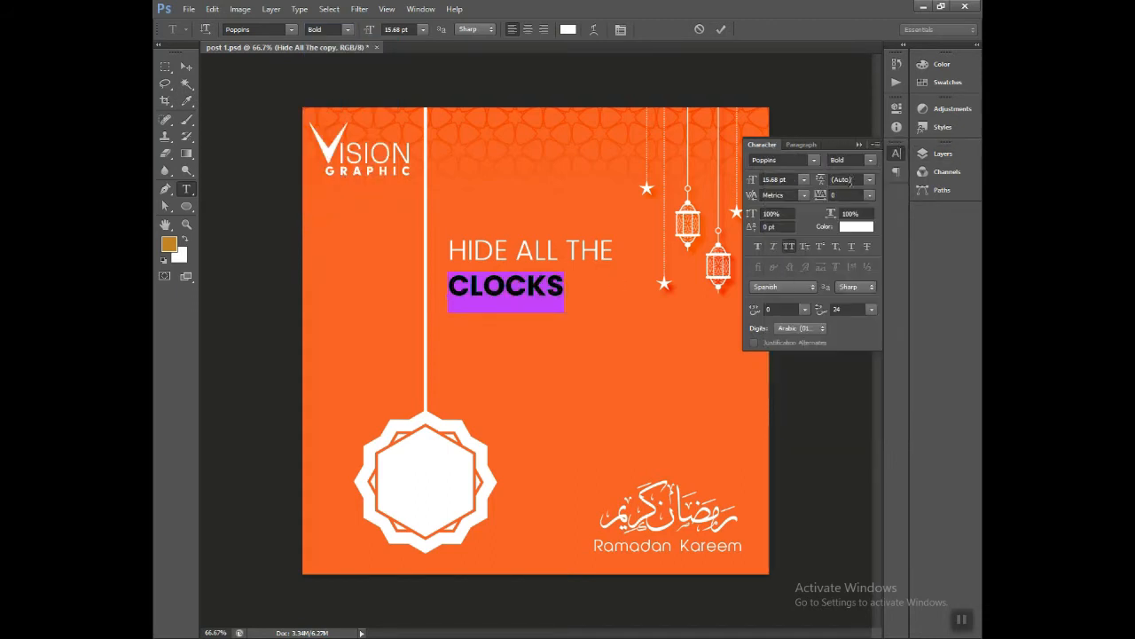
{"action": "left_click", "coordinate": [788, 179]}
{"action": "scroll", "coordinate": [788, 178], "scroll_direction": "up", "scroll_amount": 3}
{"action": "scroll", "coordinate": [788, 178], "scroll_direction": "up", "scroll_amount": 9}
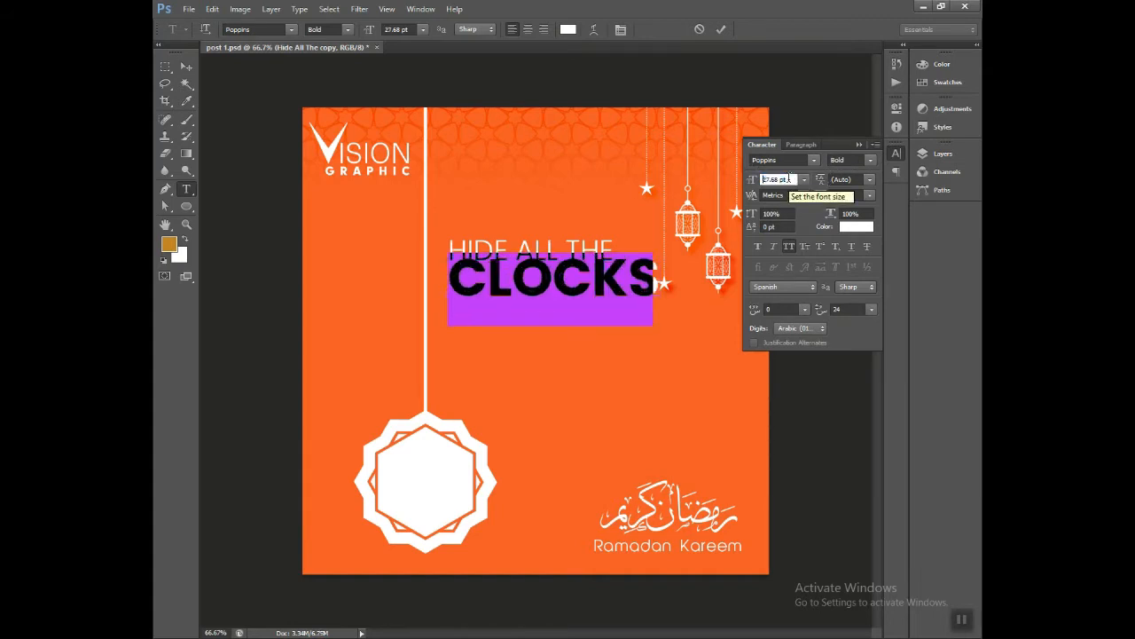
{"action": "left_click", "coordinate": [184, 66]}
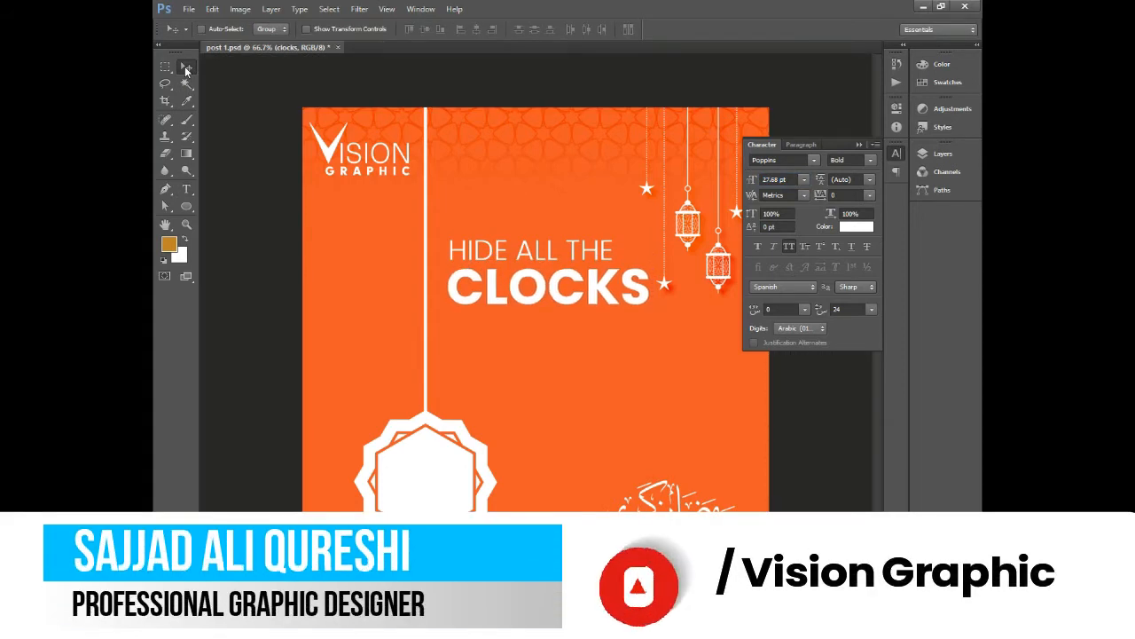
Select both headline text layers and nudge them together slightly to the left
{"action": "left_click", "coordinate": [924, 153]}
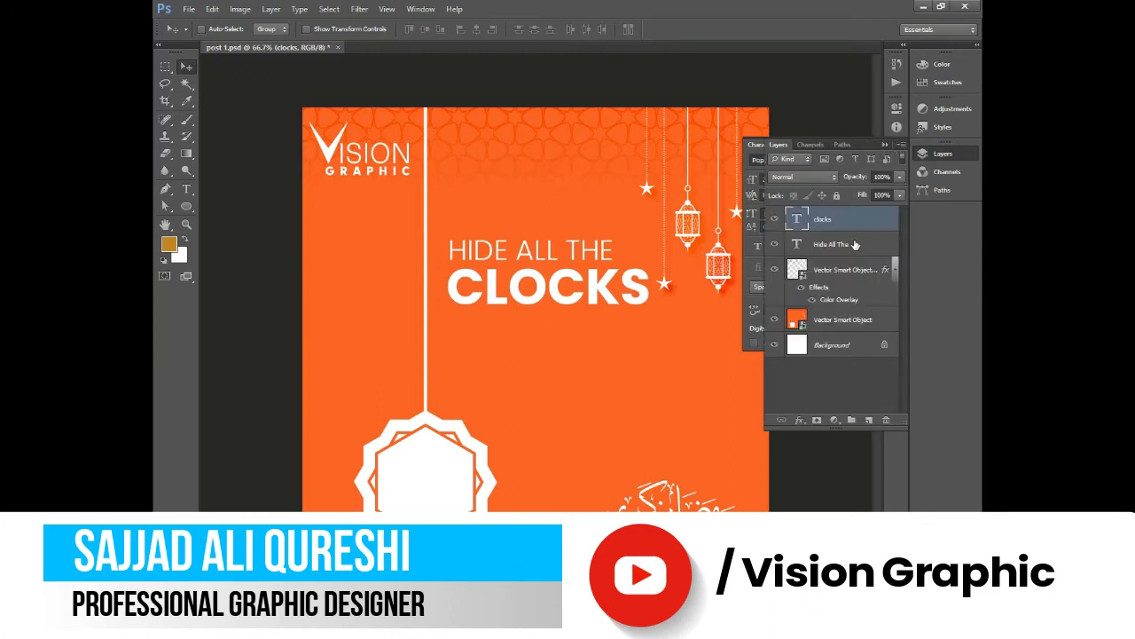
{"action": "left_click", "coordinate": [854, 245], "text": "shift"}
{"action": "key", "text": "shift+Left"}
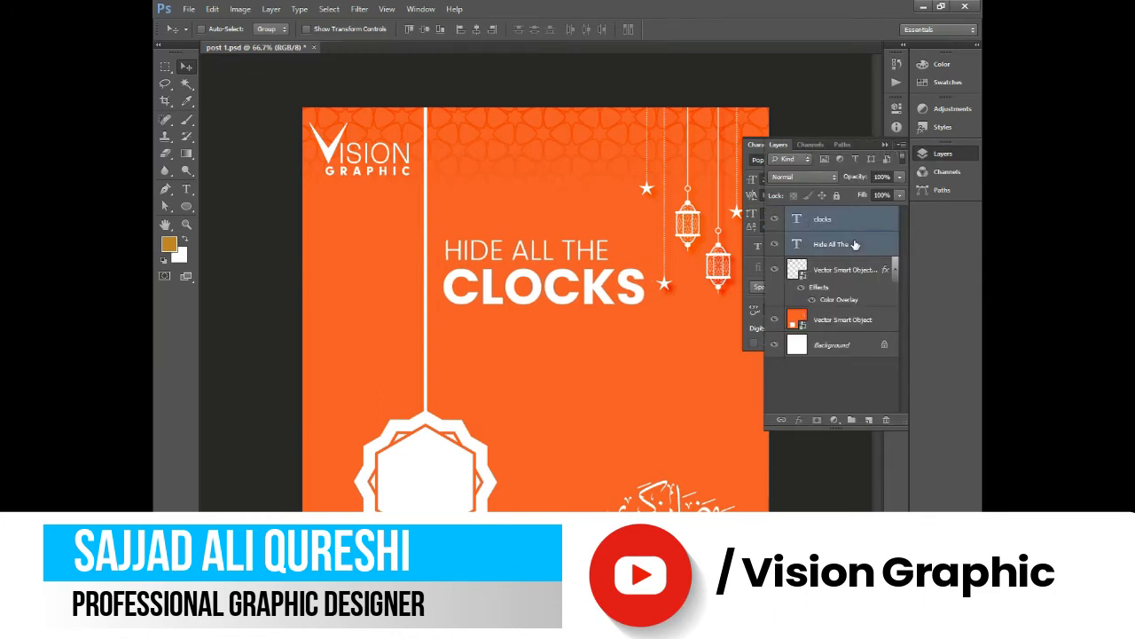
{"action": "key", "text": "Right"}
{"action": "key", "text": "Right"}
{"action": "key", "text": "Right"}
{"action": "key", "text": "Right"}
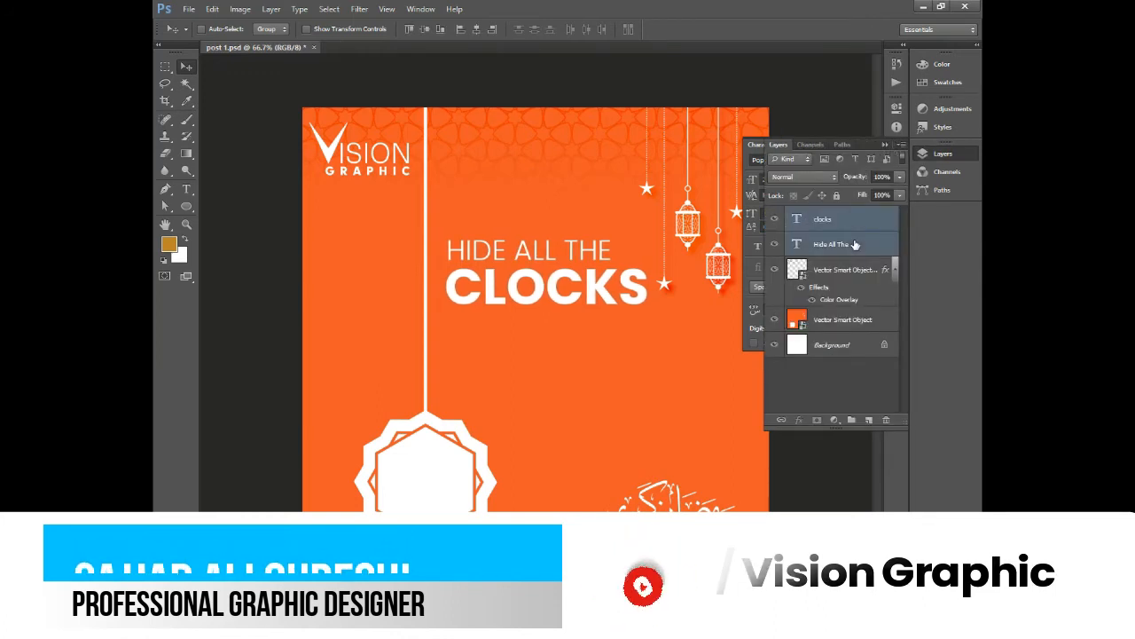
Set the tracking of both headline text layers to -40
{"action": "left_click", "coordinate": [886, 145]}
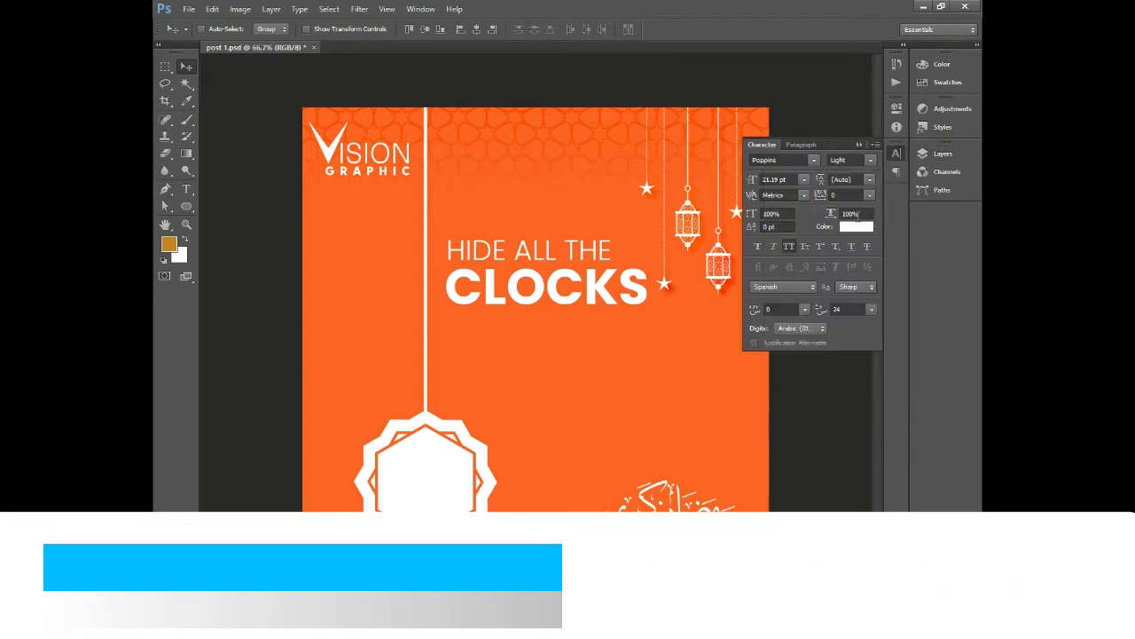
{"action": "left_click", "coordinate": [848, 195]}
{"action": "type", "text": "-40"}
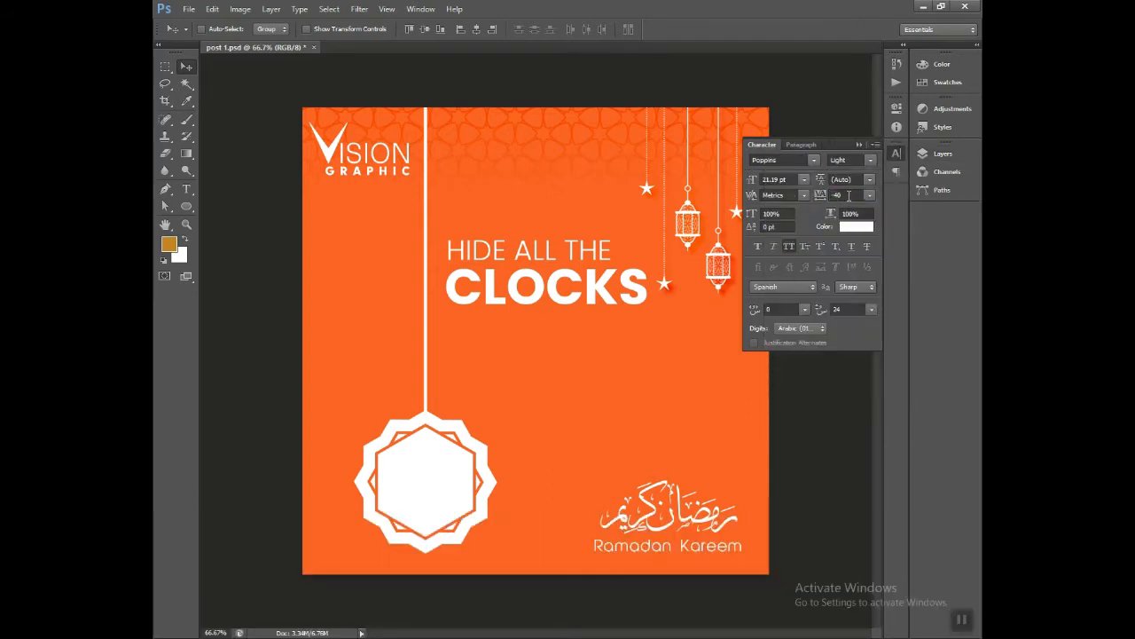
{"action": "key", "text": "Return"}
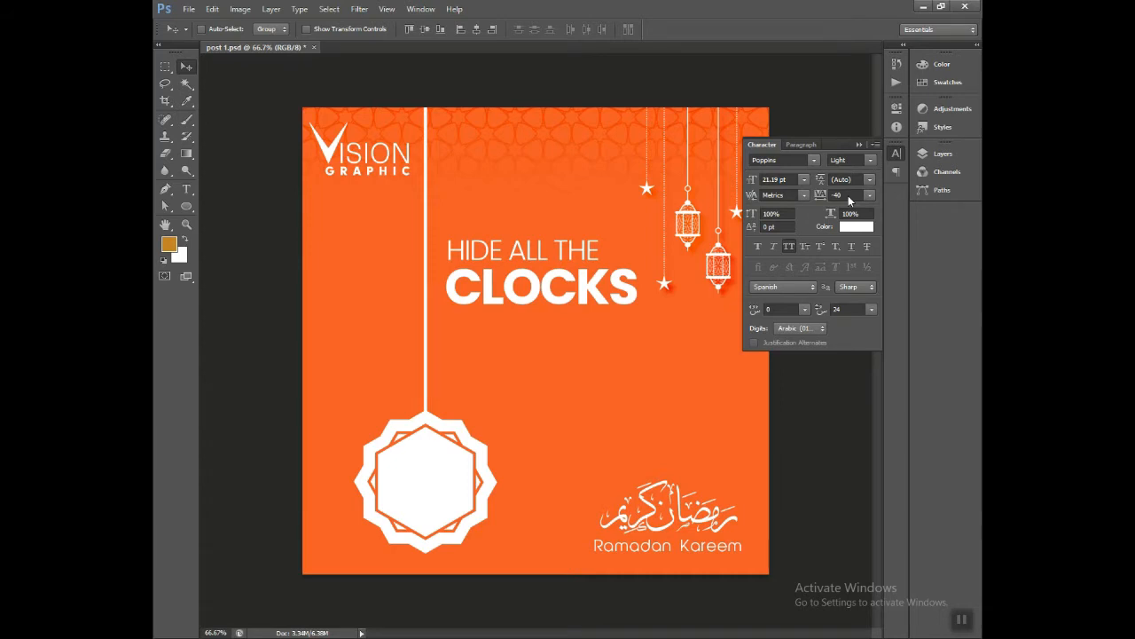
Set the tracking of both headline text layers to -20
{"action": "double_click", "coordinate": [849, 195]}
{"action": "type", "text": "-20"}
{"action": "key", "text": "Return"}
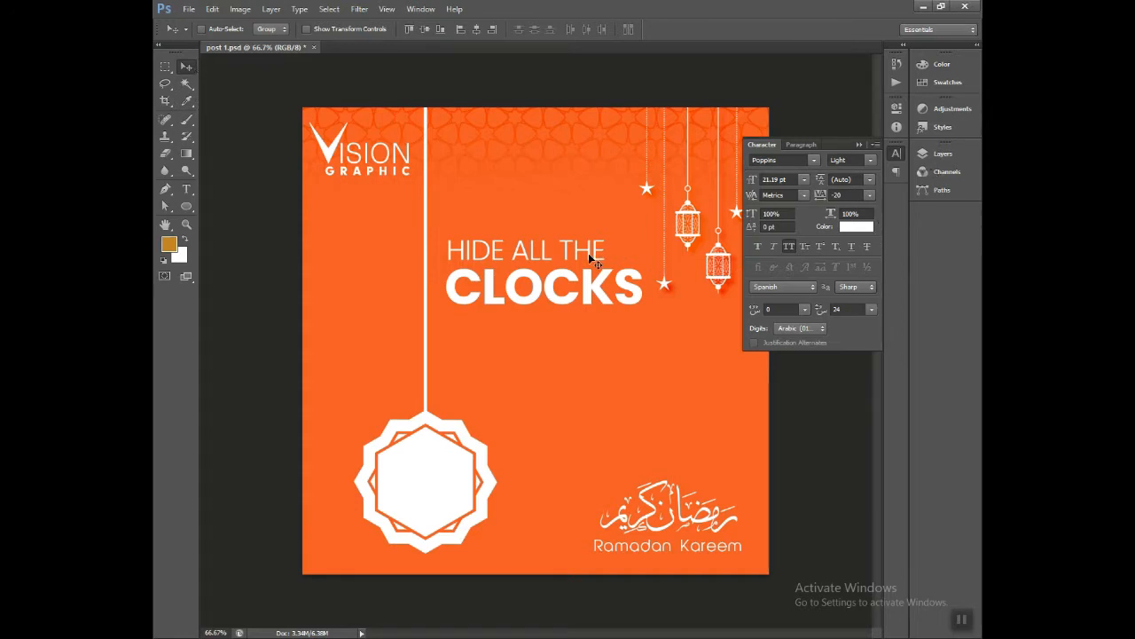
Duplicate both headline lines directly beneath the originals and set the copied "HIDE ALL THE" to 10.68 pt
{"action": "left_click_drag", "start_coordinate": [561, 256], "coordinate": [566, 323], "text": "alt"}
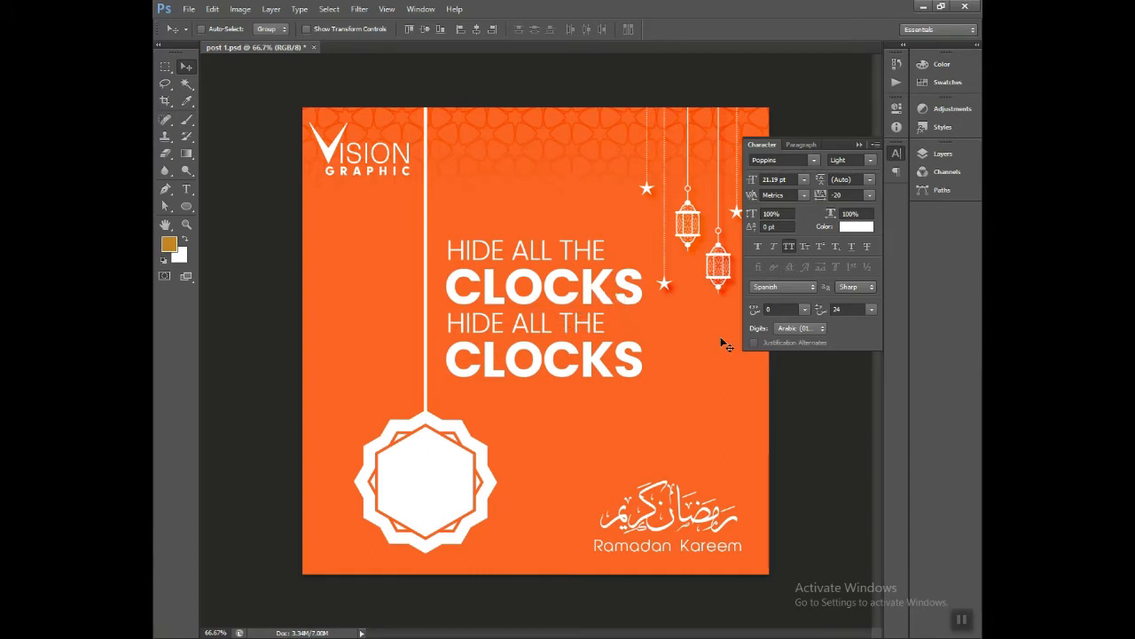
{"action": "left_click", "coordinate": [921, 152]}
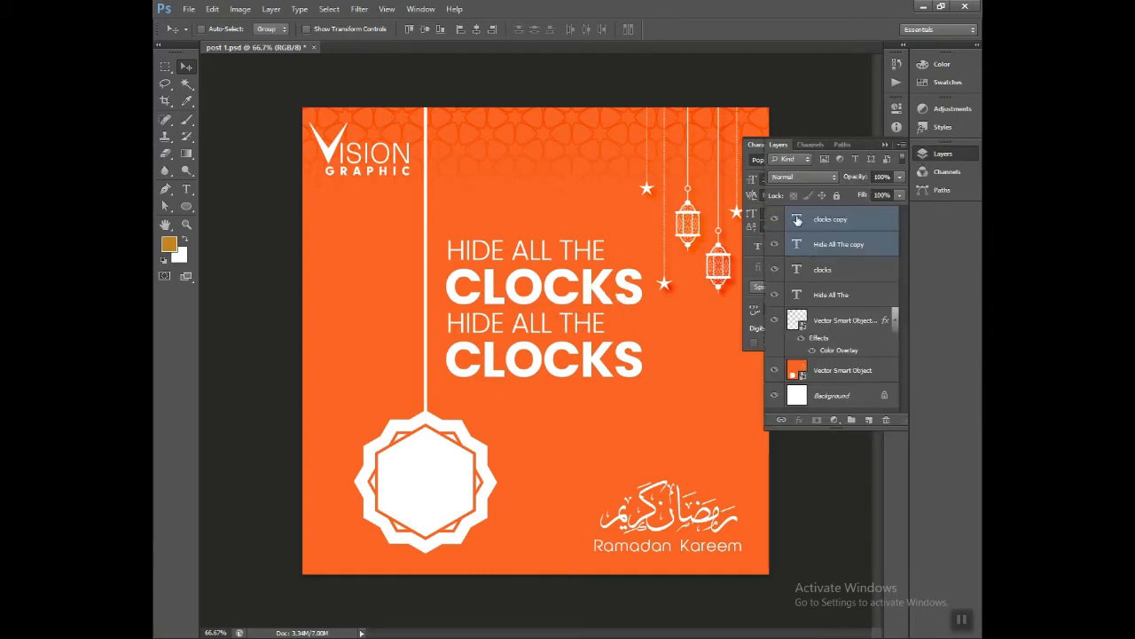
{"action": "left_click", "coordinate": [798, 220]}
{"action": "double_click", "coordinate": [795, 249]}
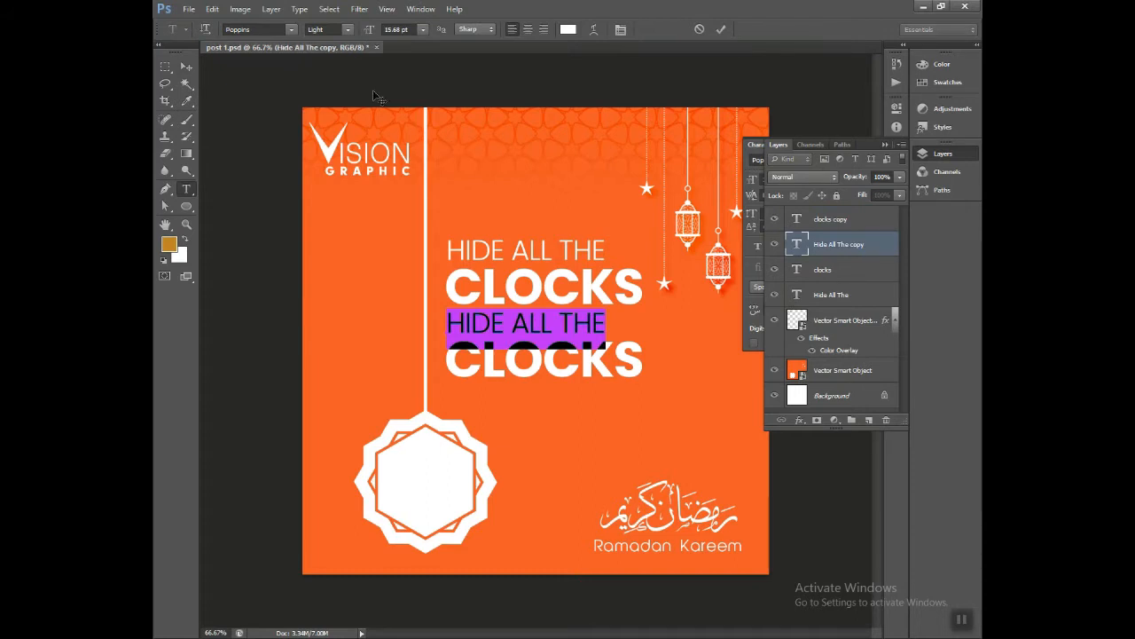
{"action": "scroll", "coordinate": [394, 29], "scroll_direction": "down", "scroll_amount": 3}
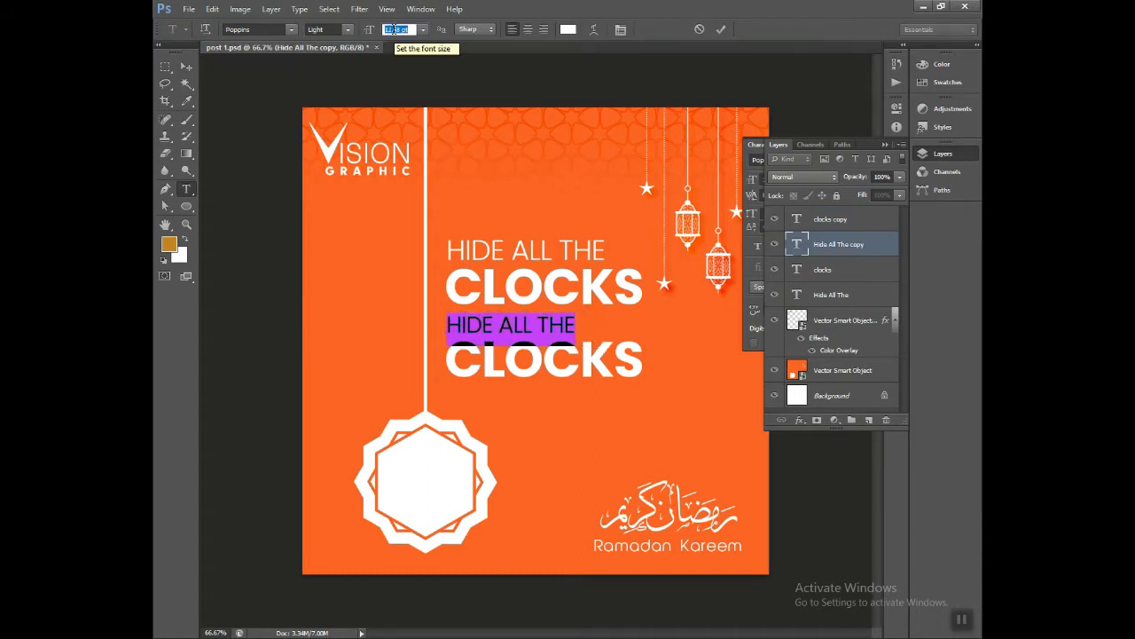
{"action": "scroll", "coordinate": [393, 30], "scroll_direction": "down", "scroll_amount": 2}
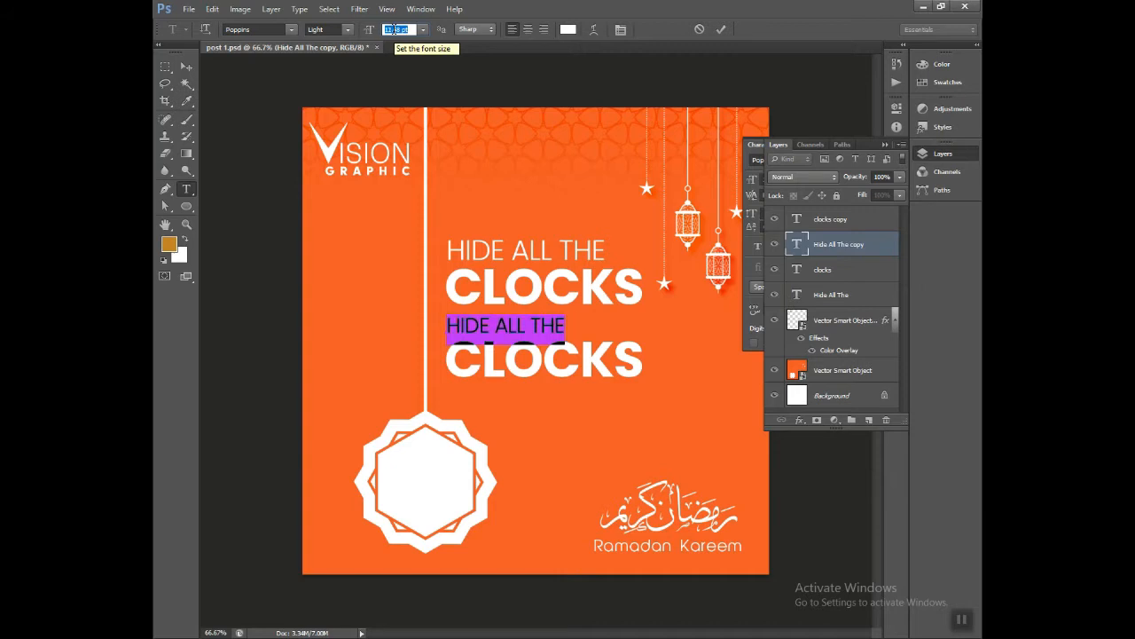
Replace the copied "HIDE ALL THE" text with "AND DIVE DEEP INTO"
{"action": "left_click", "coordinate": [490, 333]}
{"action": "key", "text": "ctrl+a"}
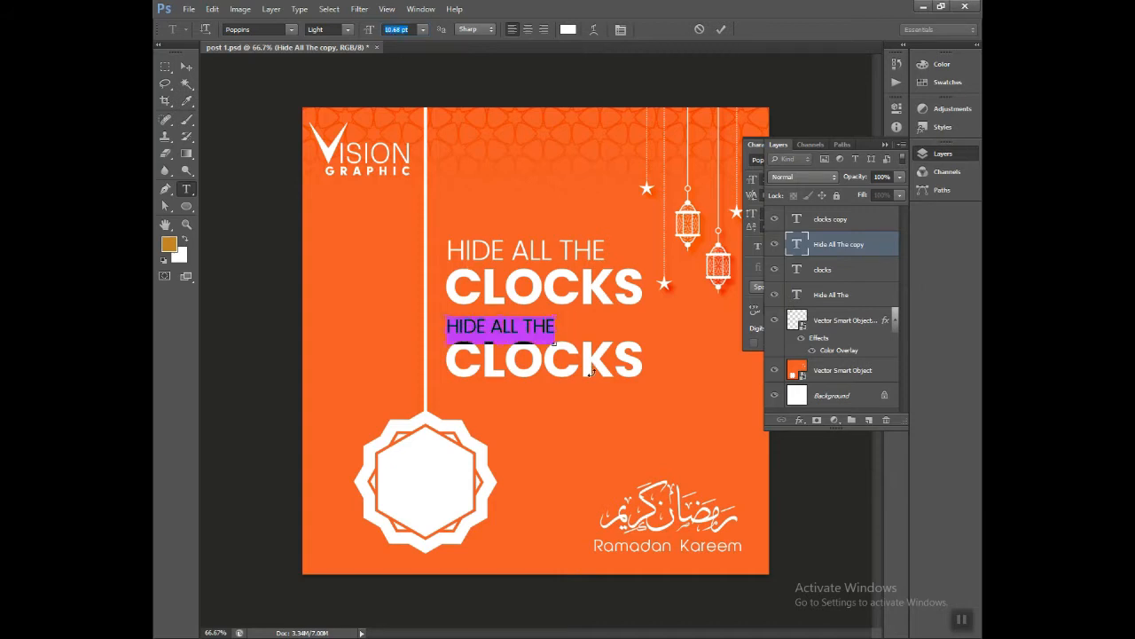
{"action": "type", "text": "AN"}
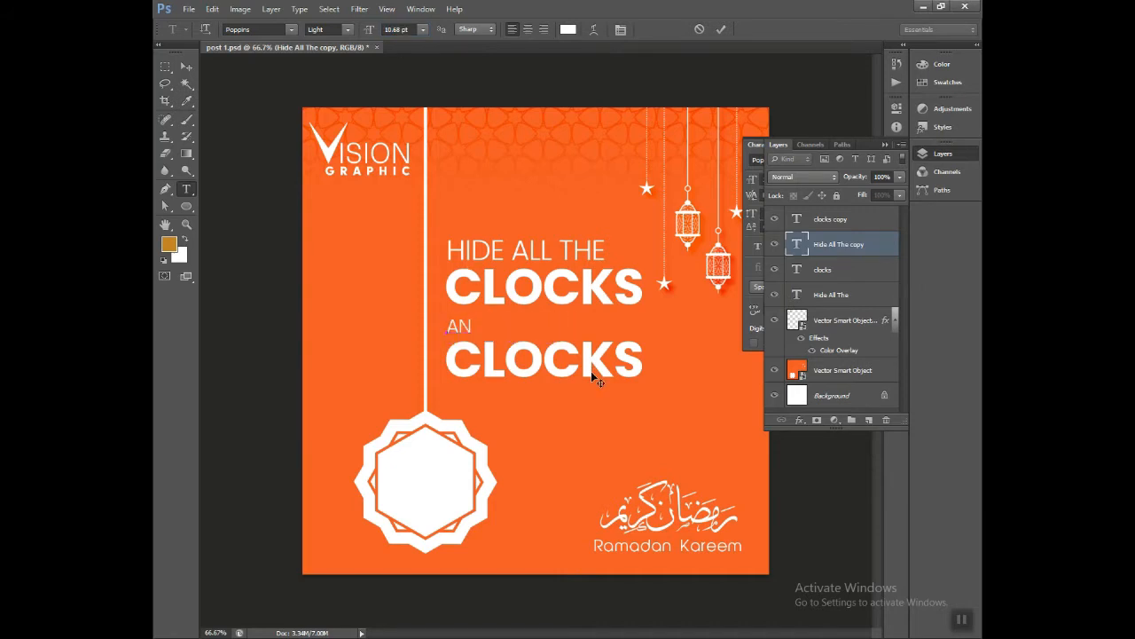
{"action": "type", "text": "D DIVE DEEP"}
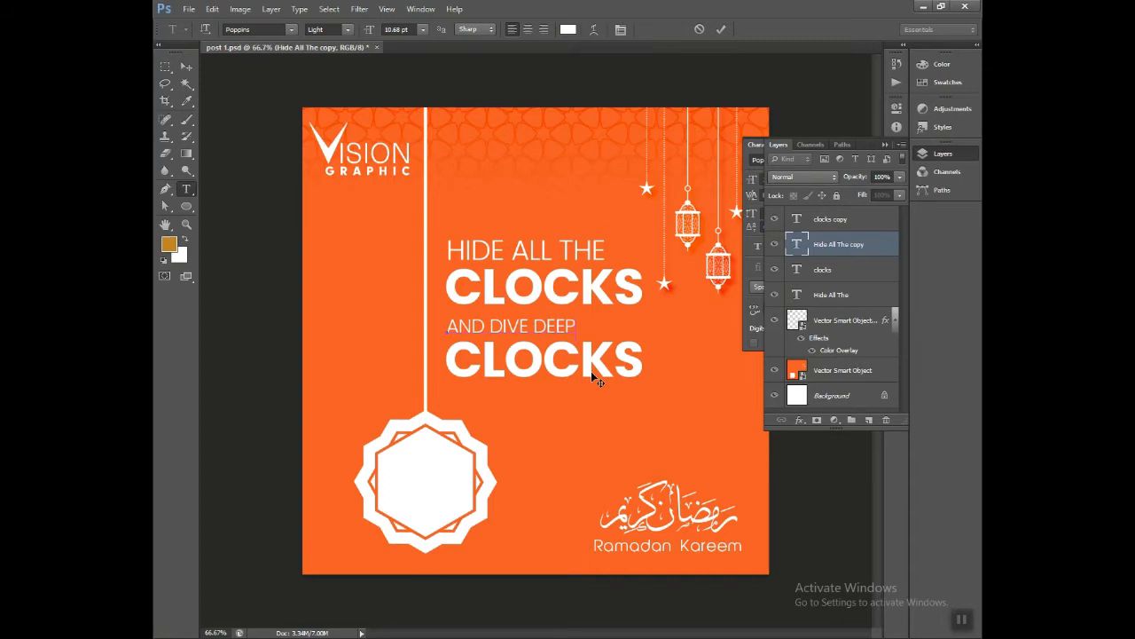
{"action": "type", "text": " INTO"}
{"action": "left_click", "coordinate": [191, 65]}
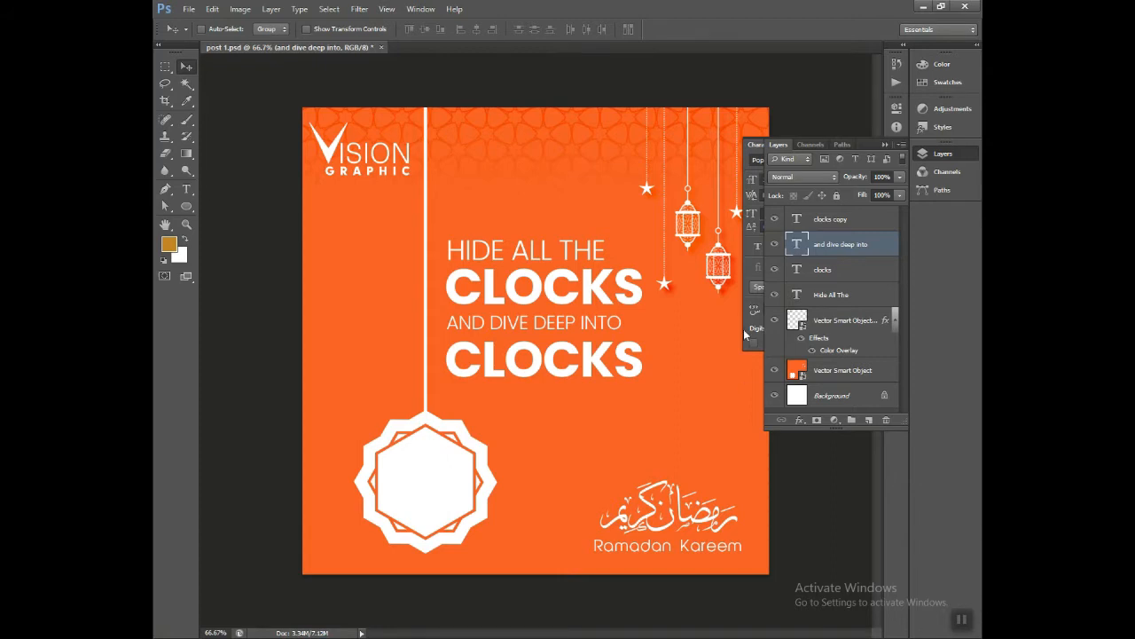
{"action": "left_click", "coordinate": [792, 263]}
{"action": "double_click", "coordinate": [796, 244]}
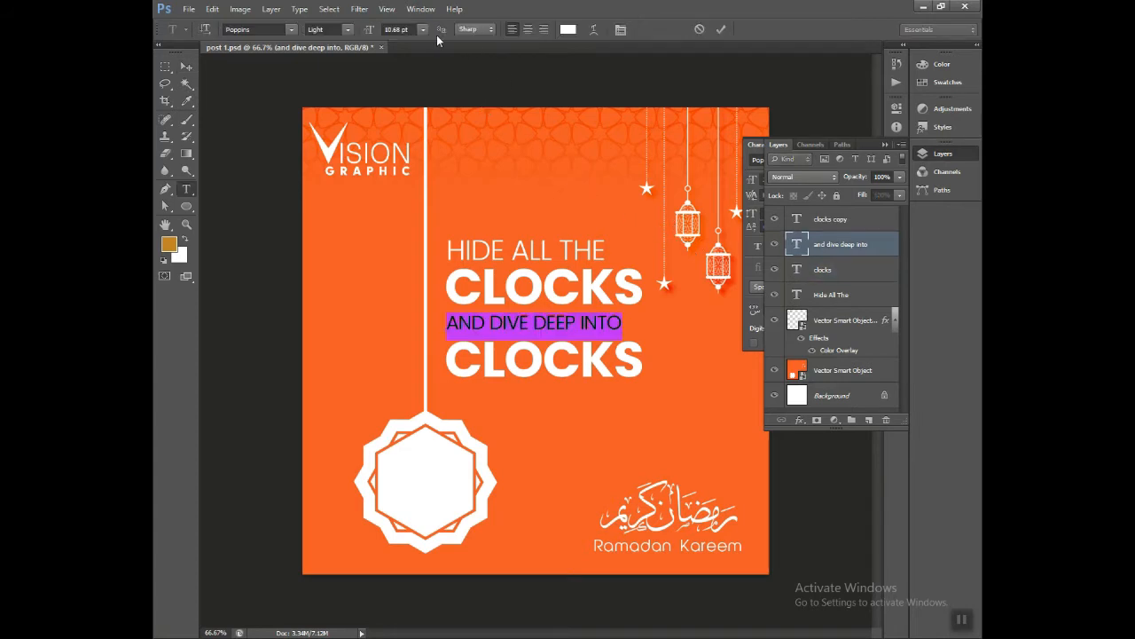
{"action": "left_click", "coordinate": [389, 30]}
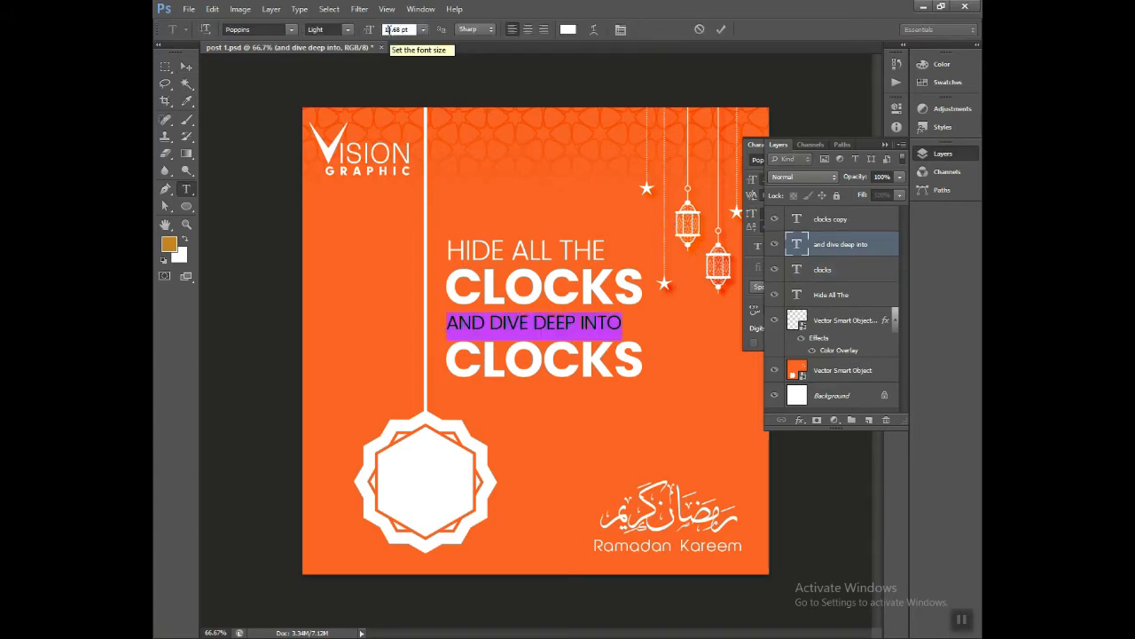
{"action": "left_click", "coordinate": [186, 66]}
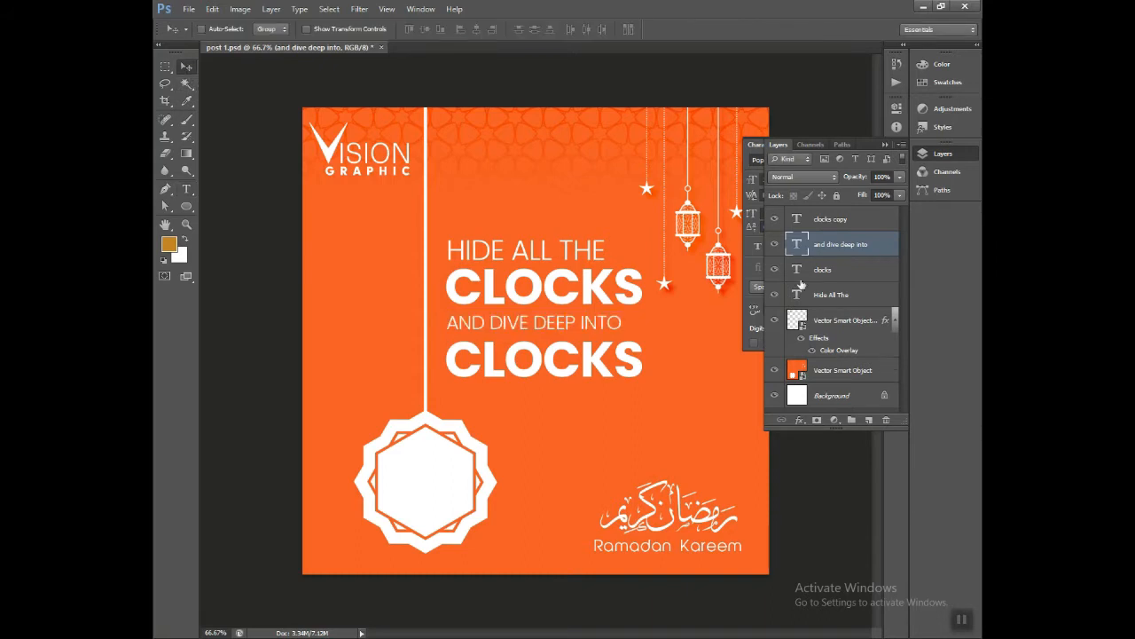
Replace the text of the copied "CLOCKS" layer with "WORSHIP"
{"action": "double_click", "coordinate": [796, 219]}
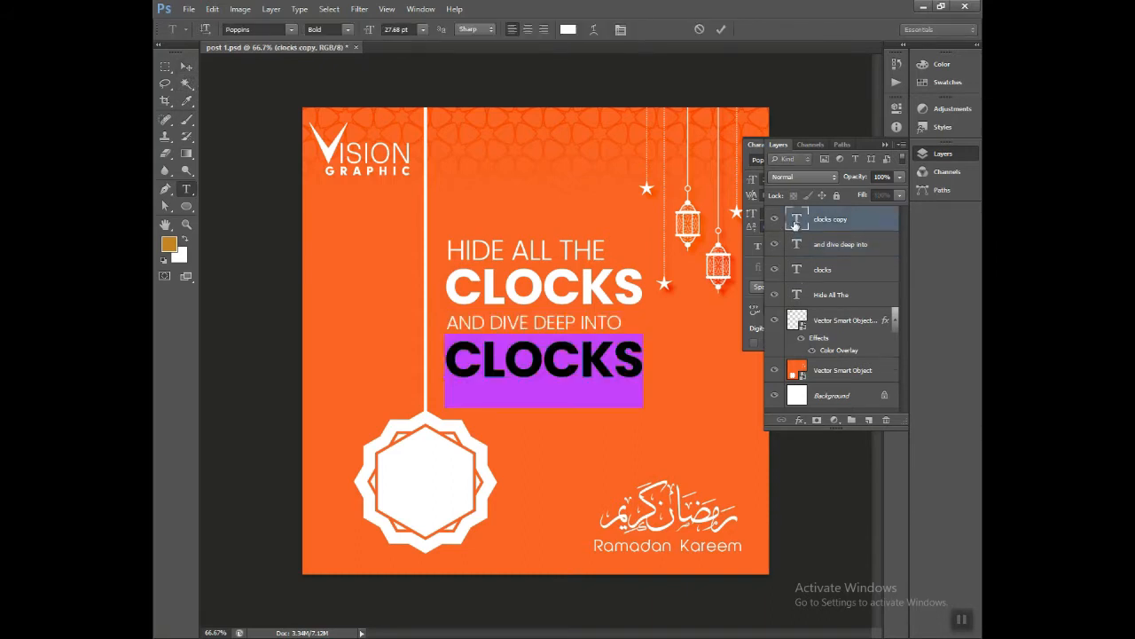
{"action": "type", "text": "WOR"}
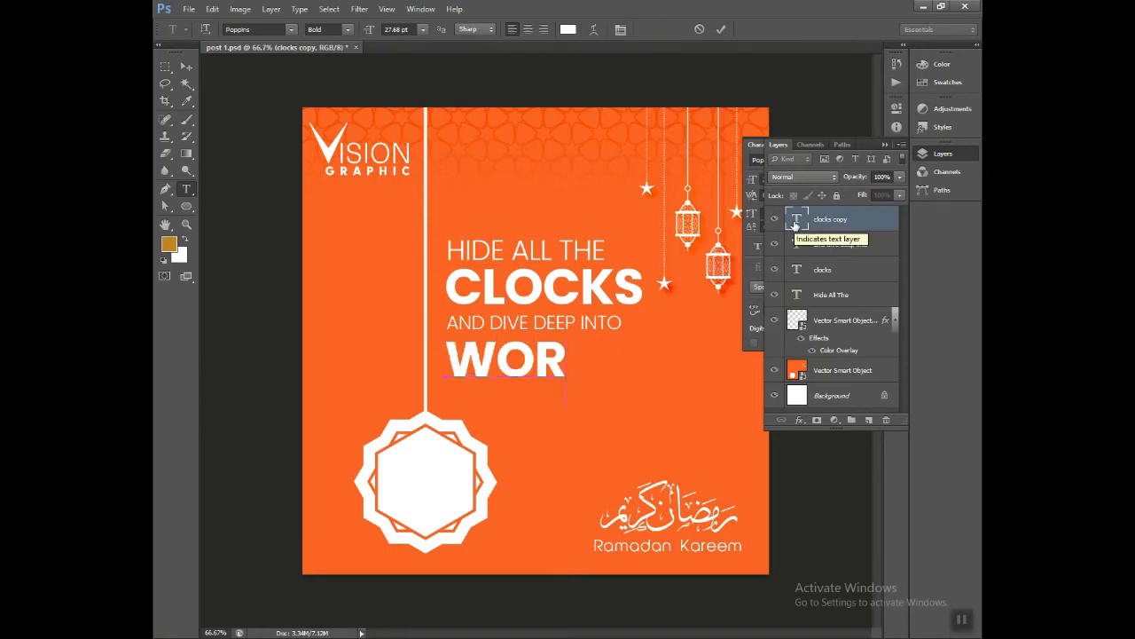
{"action": "type", "text": "SHOP"}
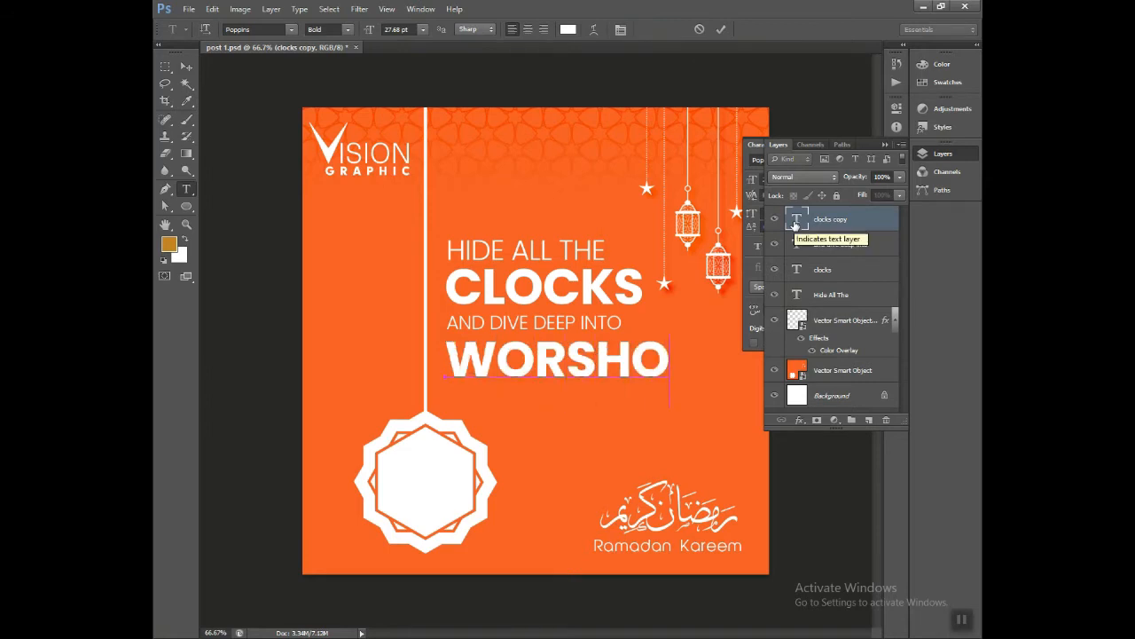
{"action": "key", "text": "BackSpace"}
{"action": "key", "text": "BackSpace"}
{"action": "type", "text": "IP"}
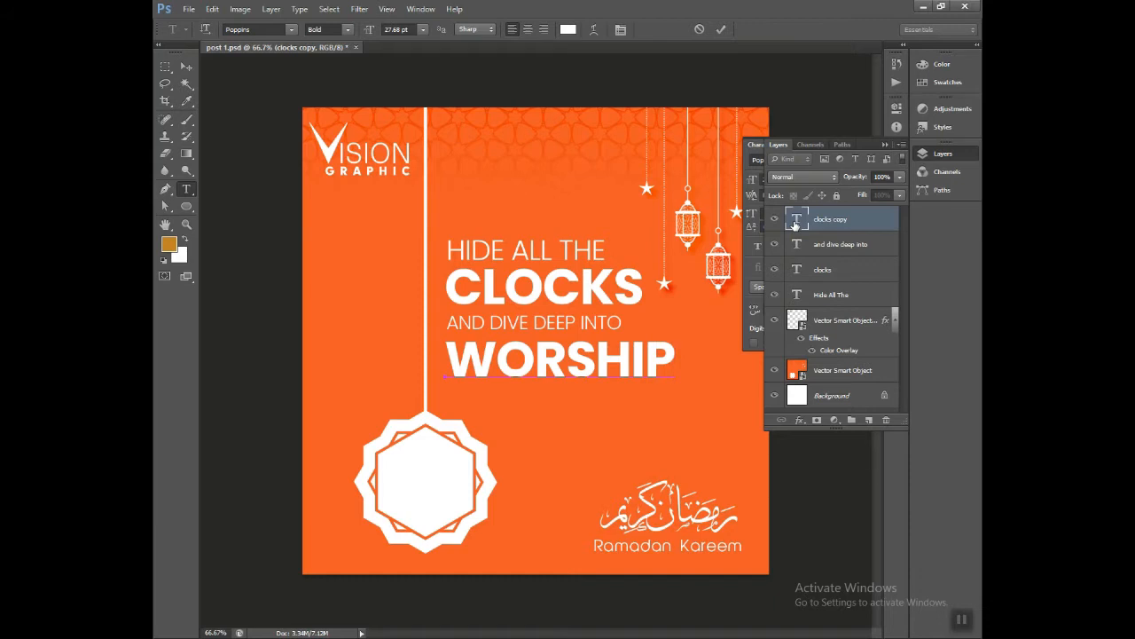
{"action": "left_click", "coordinate": [187, 66]}
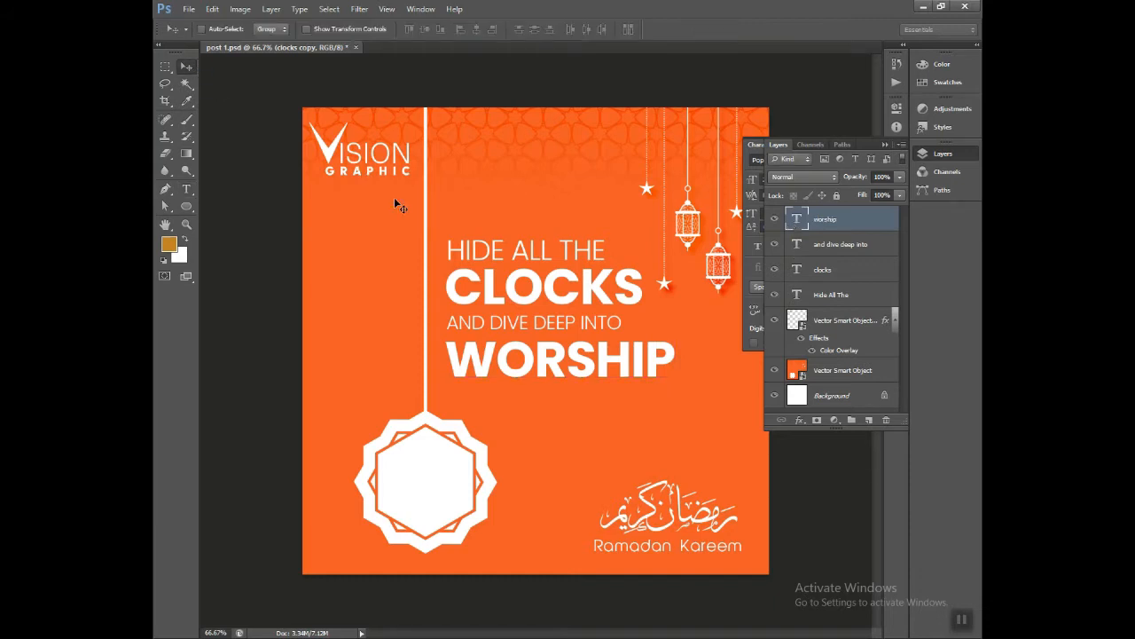
Scale all four headline text layers together to about 104% and shift them down and slightly left
{"action": "left_click", "coordinate": [859, 298], "text": "shift"}
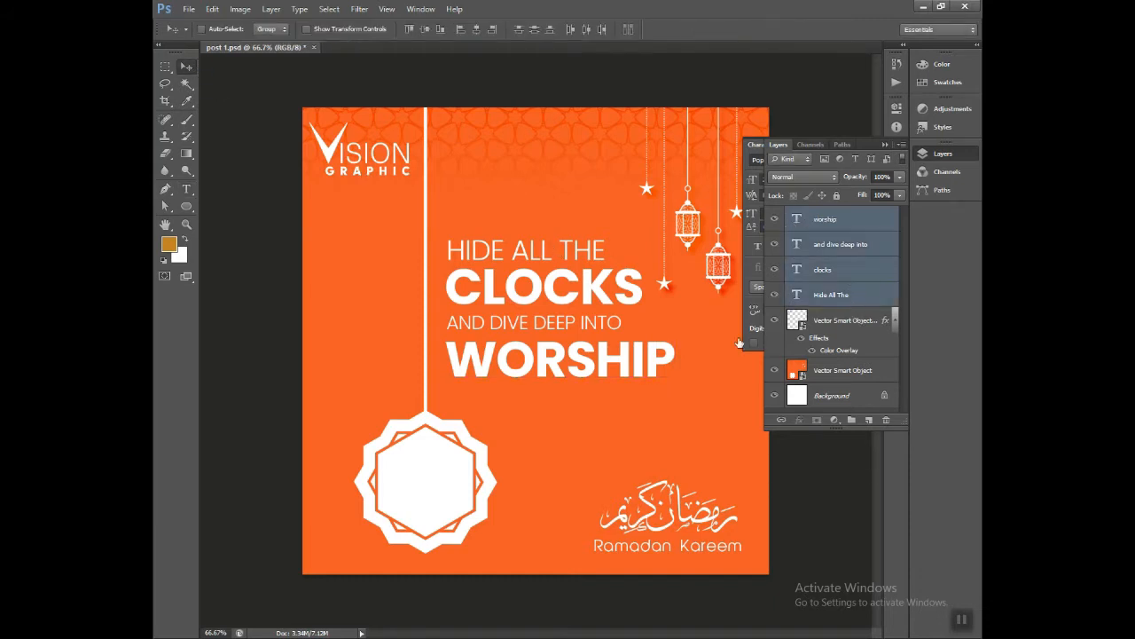
{"action": "key", "text": "ctrl+t"}
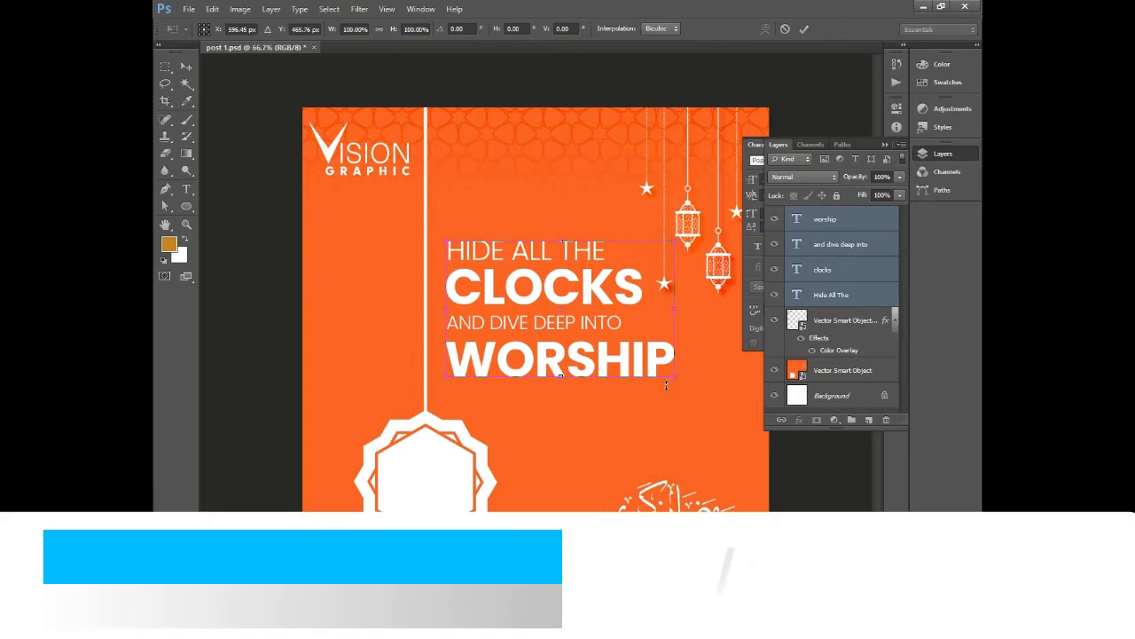
{"action": "left_click_drag", "start_coordinate": [683, 387], "coordinate": [685, 389]}
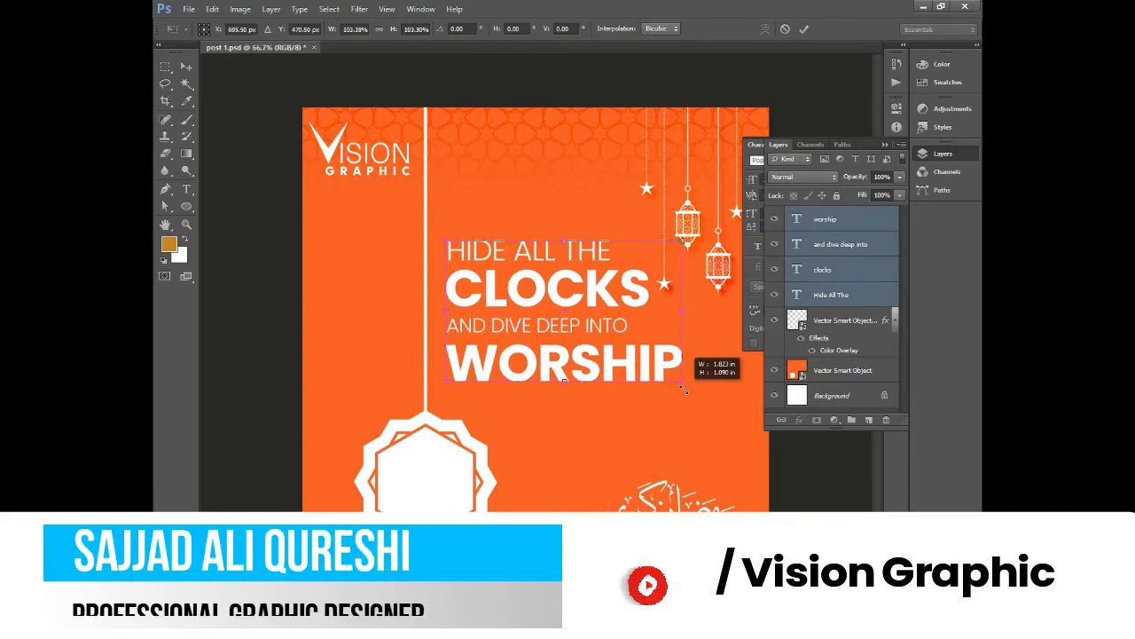
{"action": "key", "text": "shift+Down"}
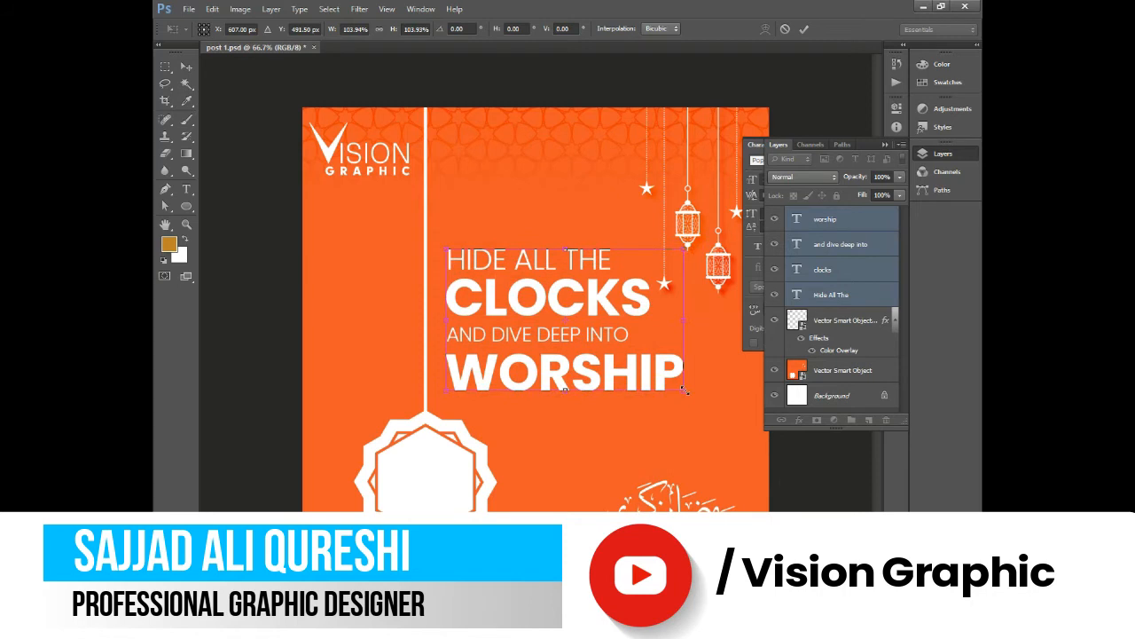
{"action": "key", "text": "Left"}
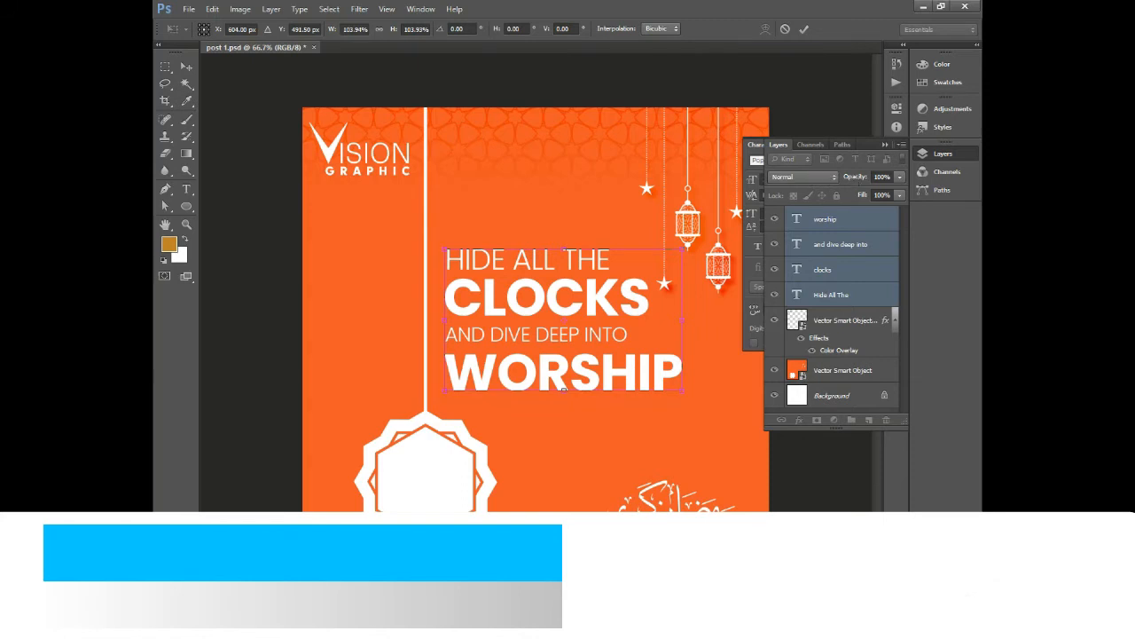
{"action": "key", "text": "Return"}
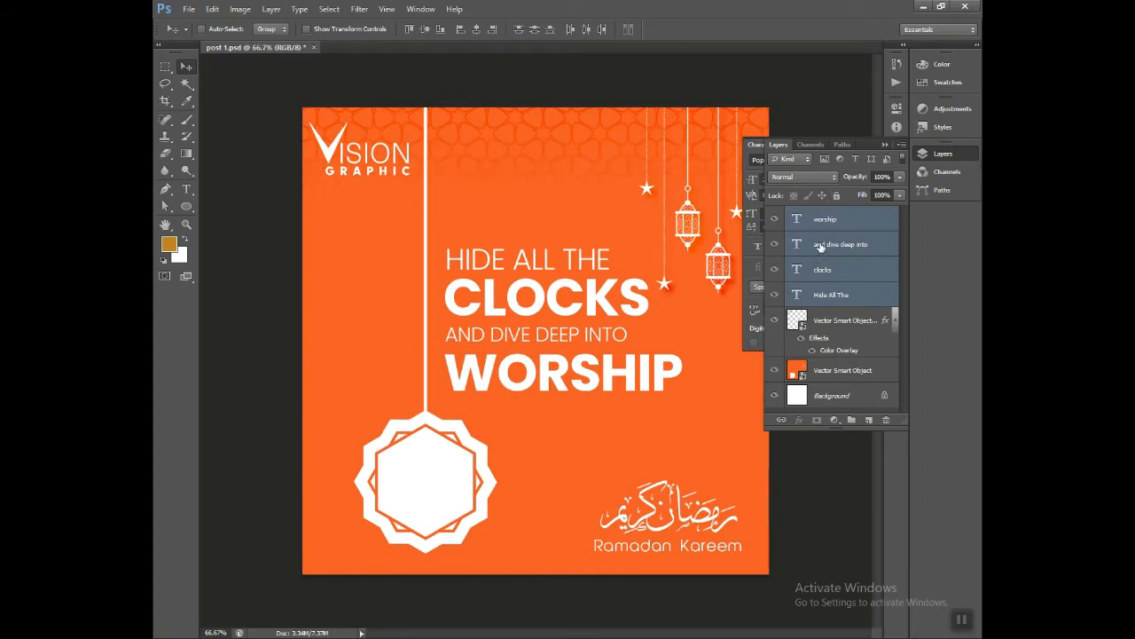
Change the font of all four headline text layers to Impact
{"action": "left_click", "coordinate": [885, 146]}
{"action": "left_click", "coordinate": [788, 160]}
{"action": "type", "text": "Impact"}
{"action": "key", "text": "Return"}
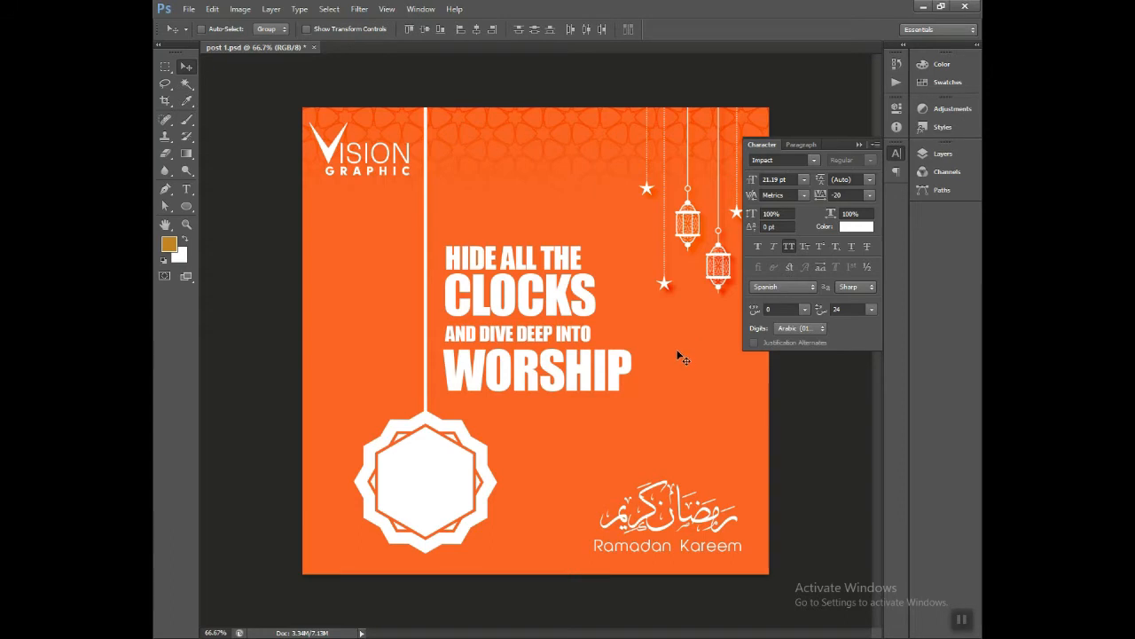
Enlarge the four headline text layers together to about 123.5% and place them just beside the hanging vertical line
{"action": "key", "text": "ctrl+t"}
{"action": "left_click_drag", "start_coordinate": [631, 392], "coordinate": [661, 423]}
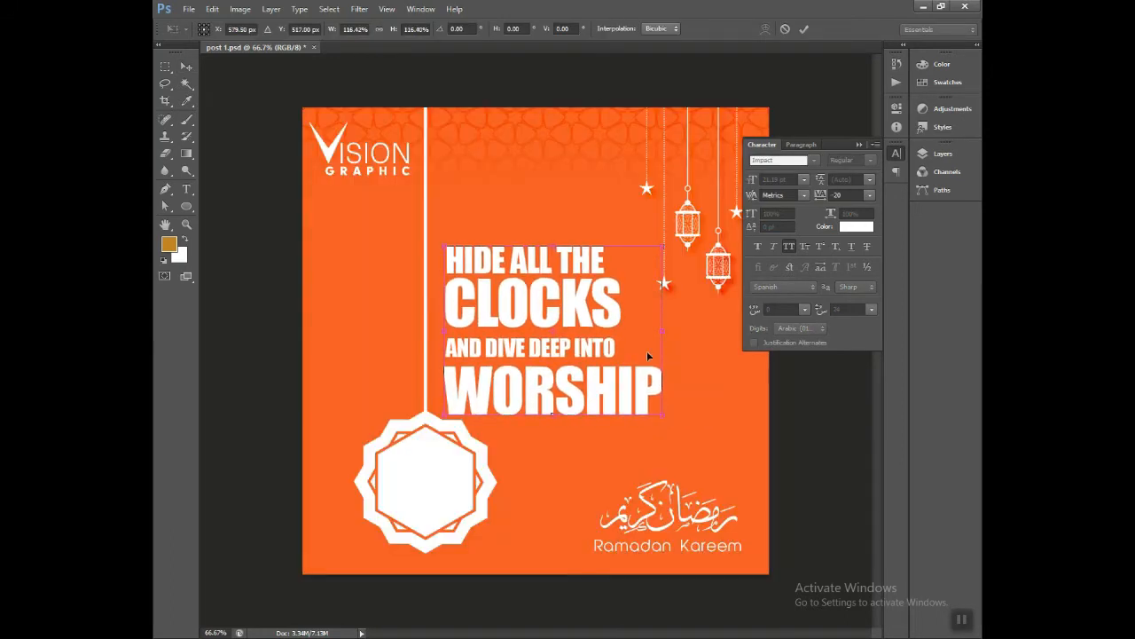
{"action": "left_click_drag", "start_coordinate": [665, 242], "coordinate": [672, 230]}
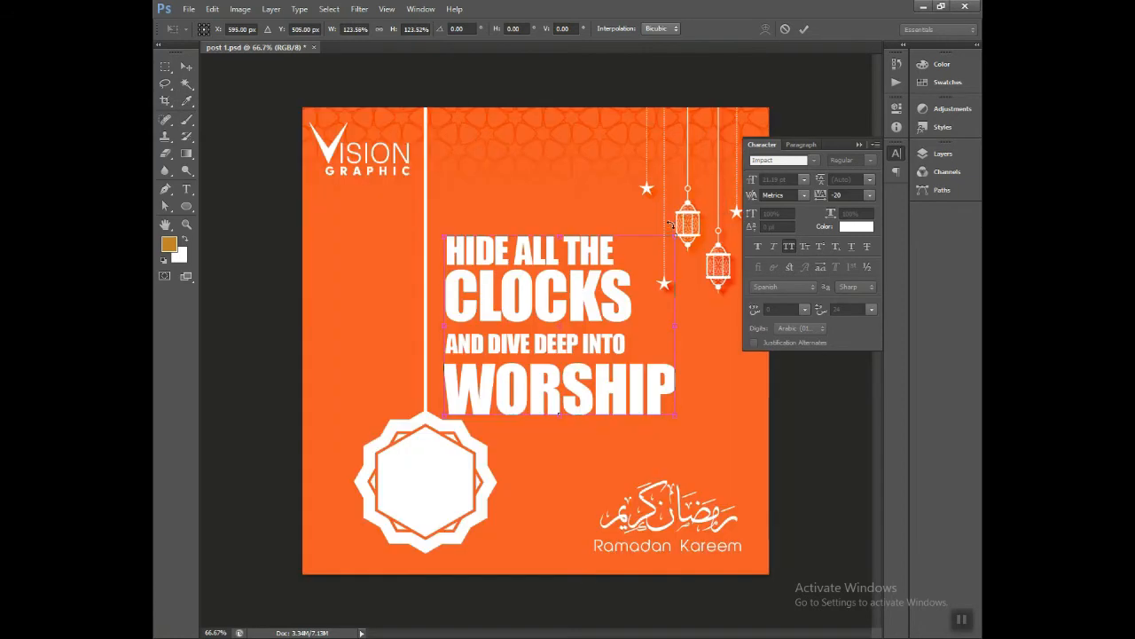
{"action": "key", "text": "Return"}
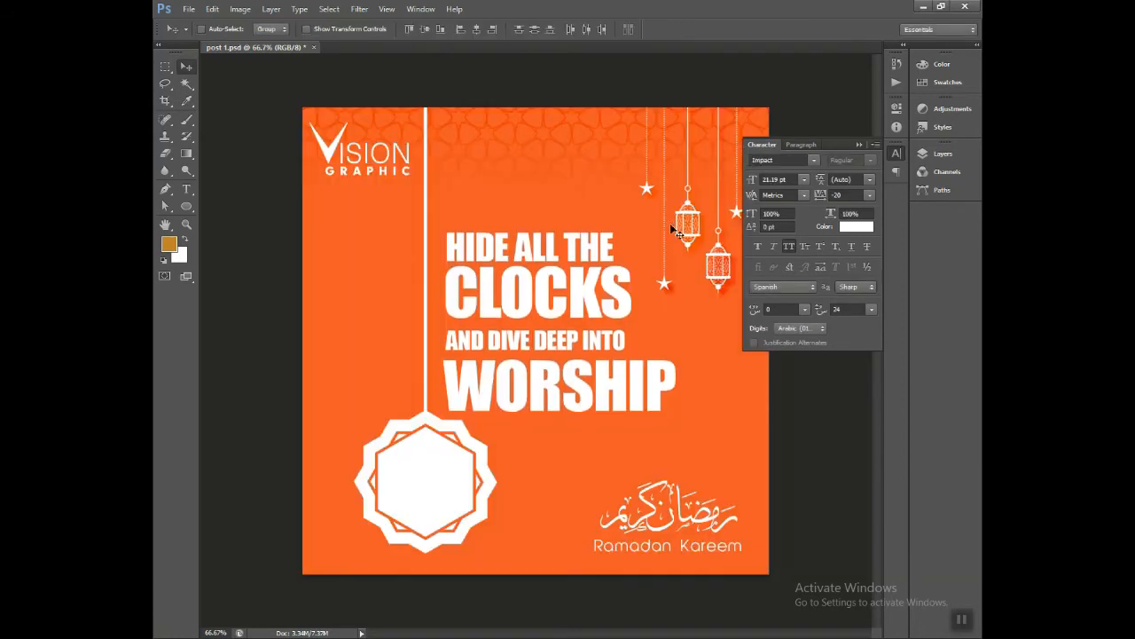
Nudge the "AND DIVE DEEP INTO" and "WORSHIP" layers slightly up to tighten the gap beneath "CLOCKS"
{"action": "left_click", "coordinate": [940, 153]}
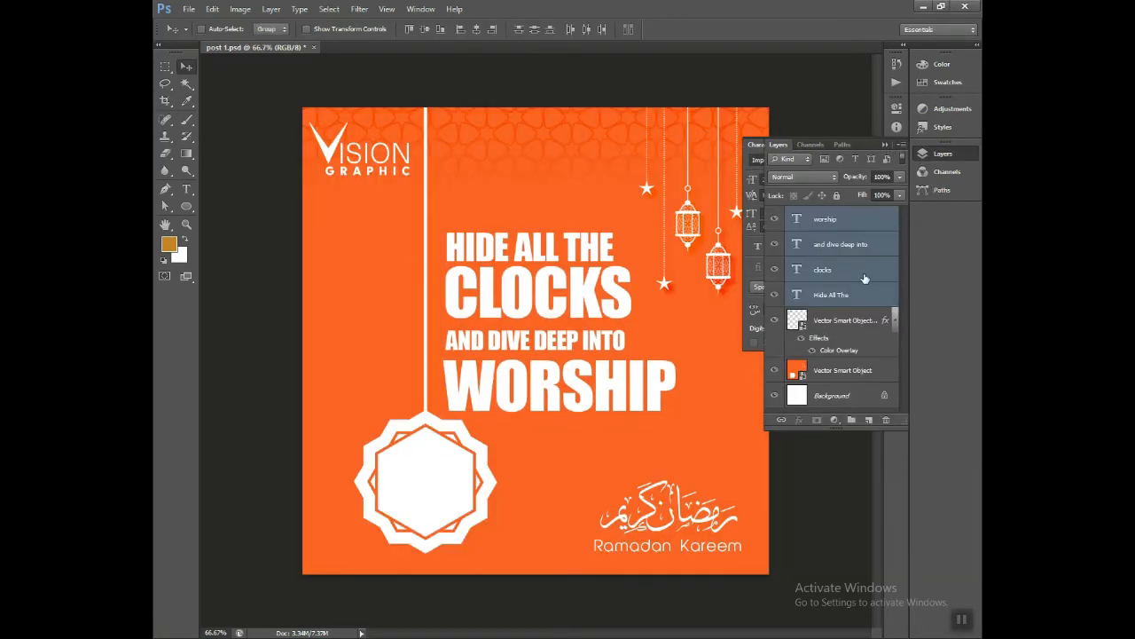
{"action": "left_click", "coordinate": [861, 245]}
{"action": "left_click", "coordinate": [865, 227], "text": "ctrl"}
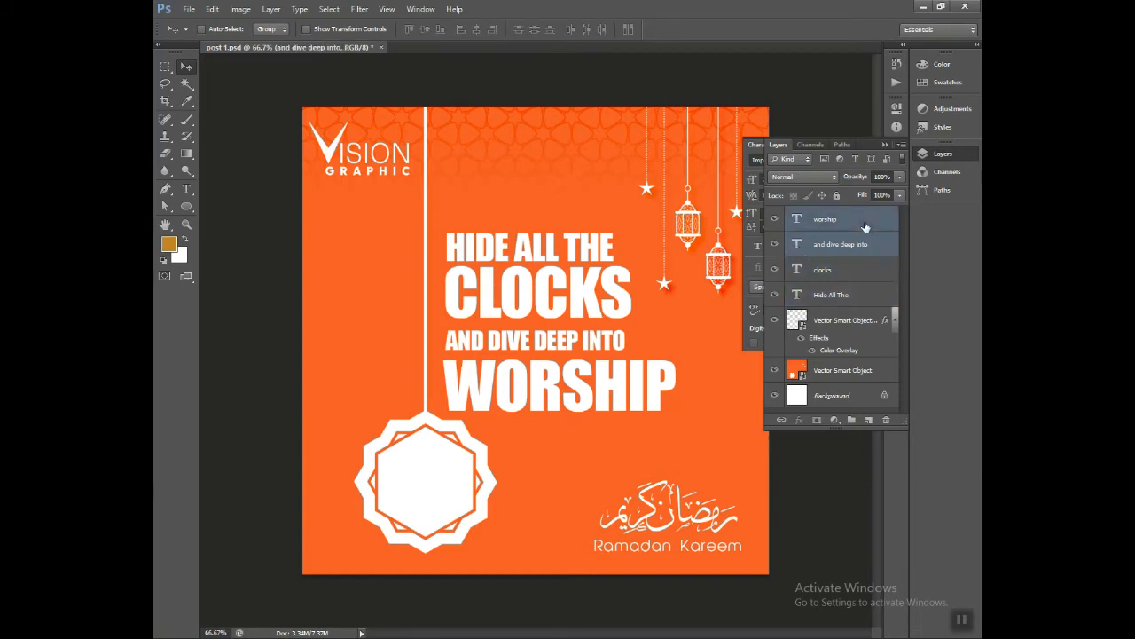
{"action": "key", "text": "Up"}
{"action": "key", "text": "Up"}
{"action": "key", "text": "Up"}
{"action": "key", "text": "Up"}
{"action": "key", "text": "Up"}
{"action": "key", "text": "Up"}
{"action": "key", "text": "Up"}
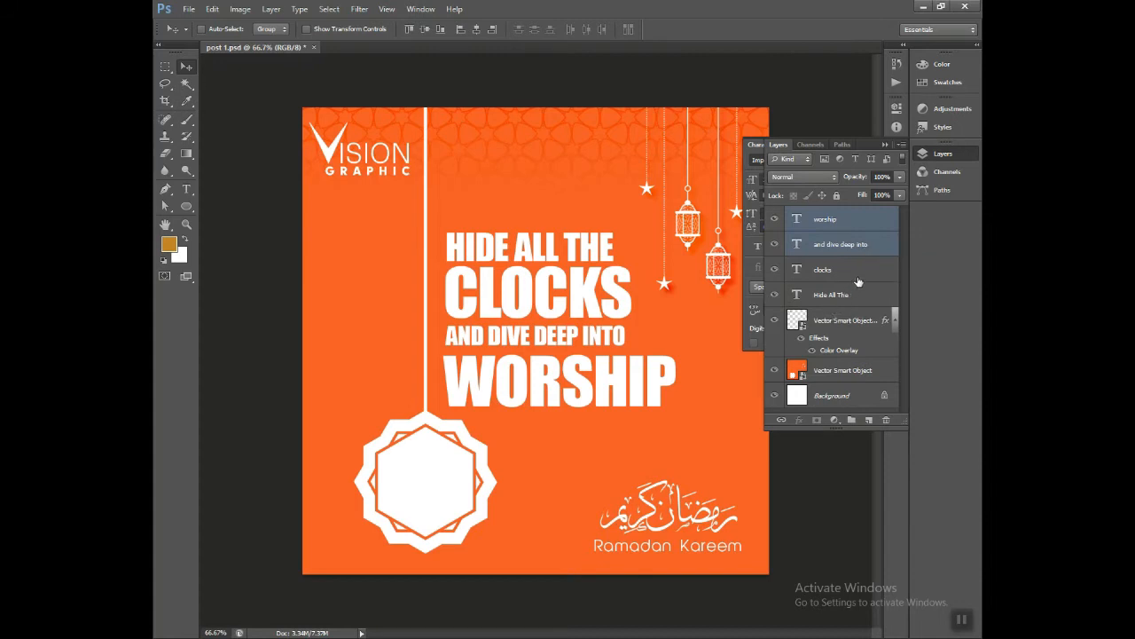
{"action": "left_click", "coordinate": [851, 228]}
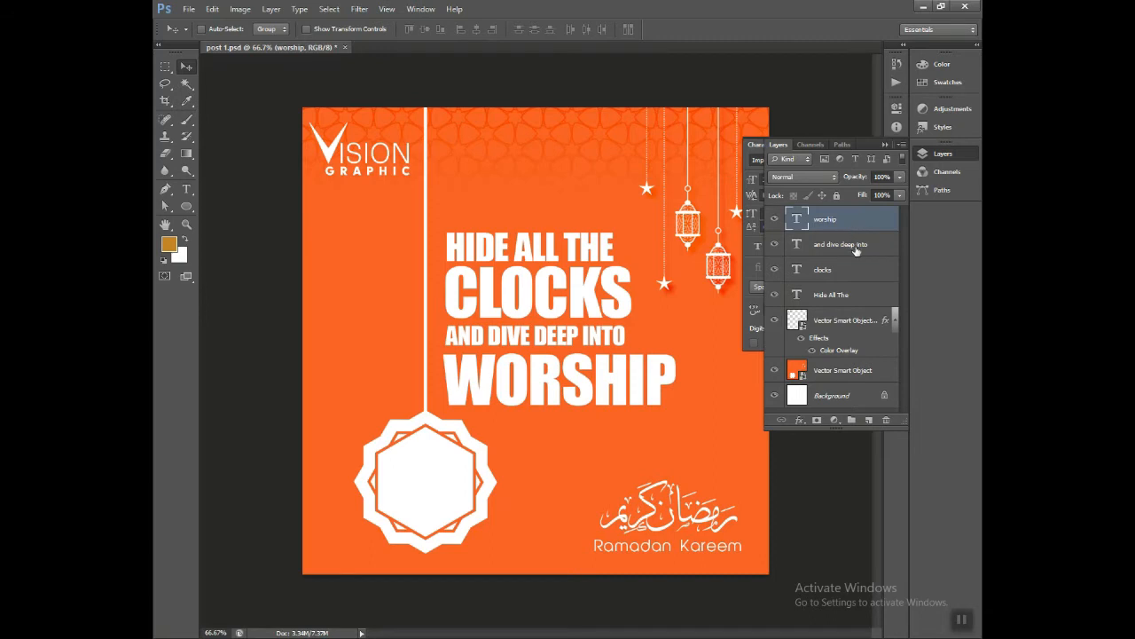
Change the font of the "HIDE ALL THE" and "AND DIVE DEEP INTO" layers to Bebas (OT1)
{"action": "left_click", "coordinate": [856, 251]}
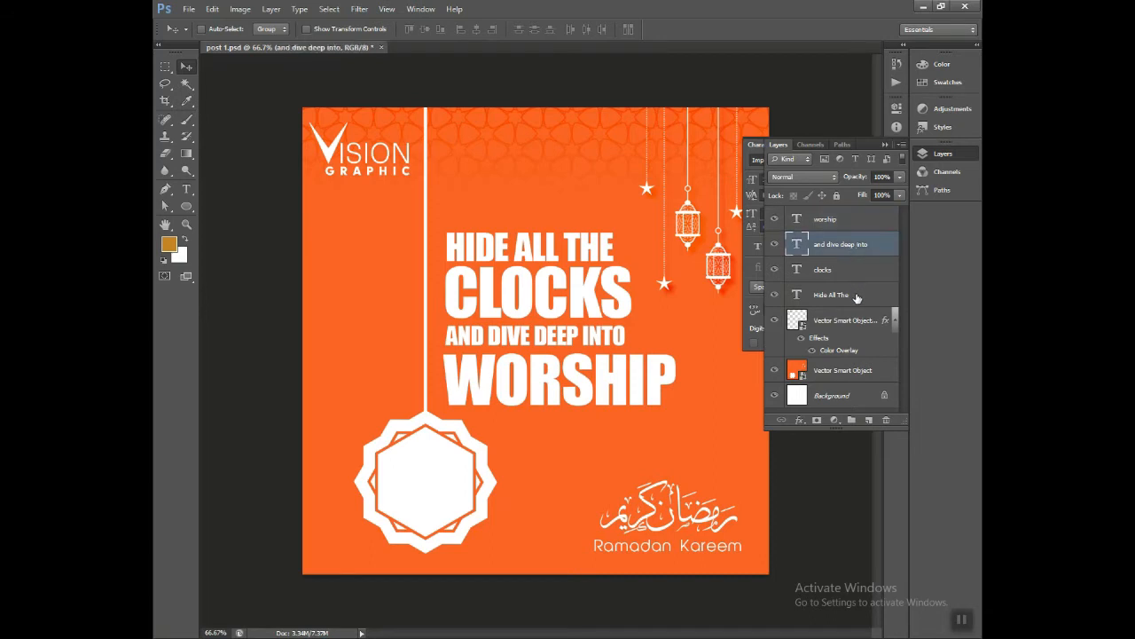
{"action": "left_click", "coordinate": [856, 296], "text": "ctrl"}
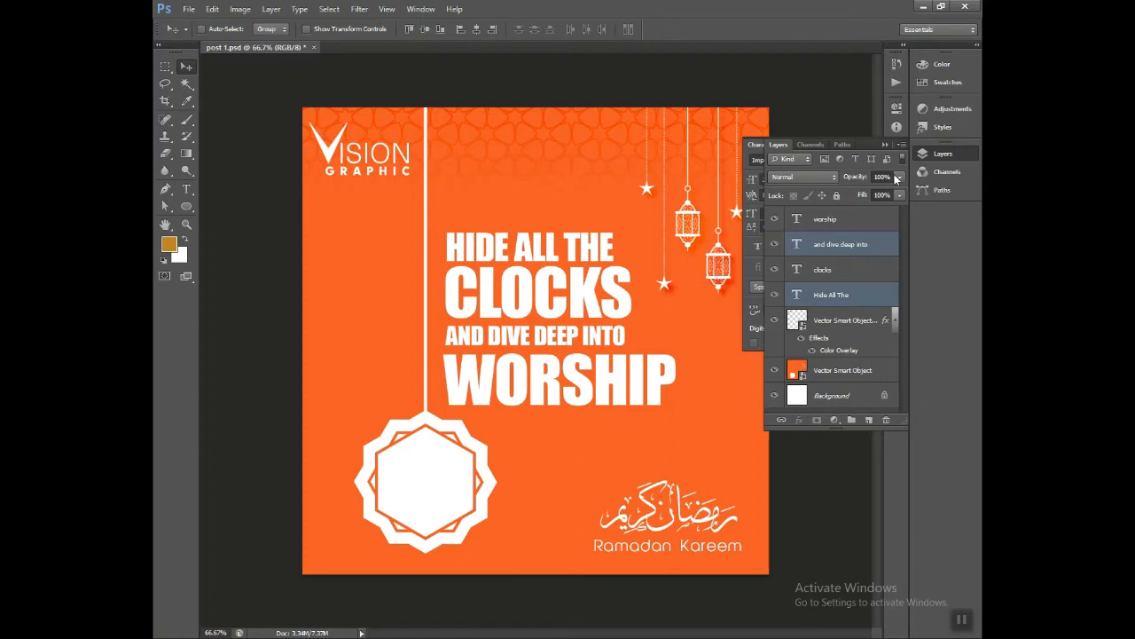
{"action": "left_click", "coordinate": [885, 143]}
{"action": "left_click", "coordinate": [775, 160]}
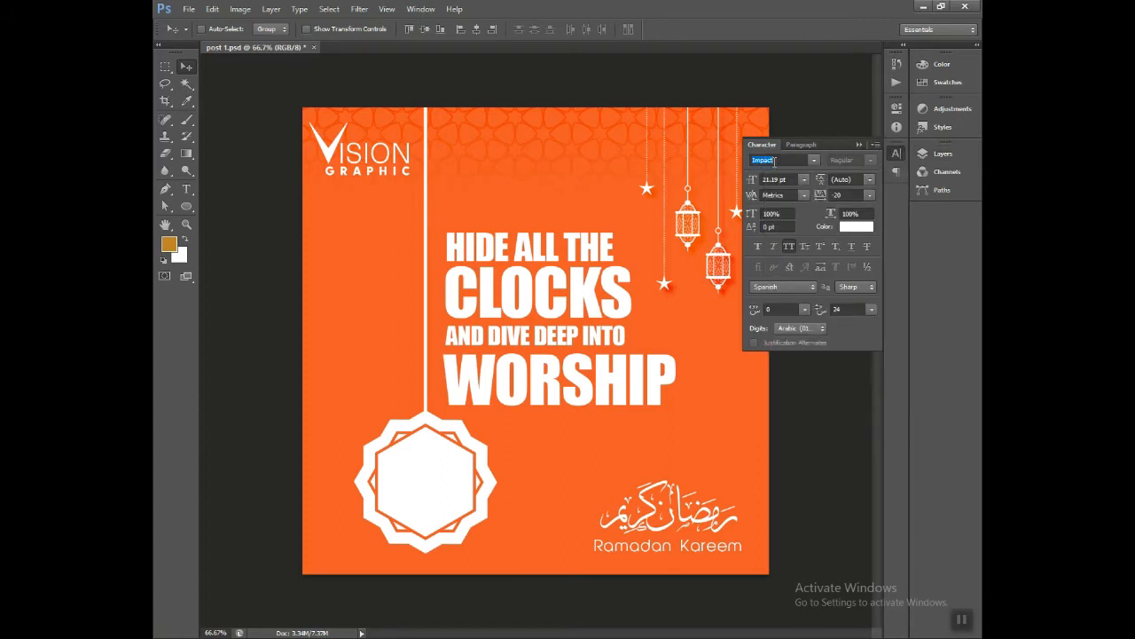
{"action": "type", "text": "Bebas (OT1"}
{"action": "key", "text": "Return"}
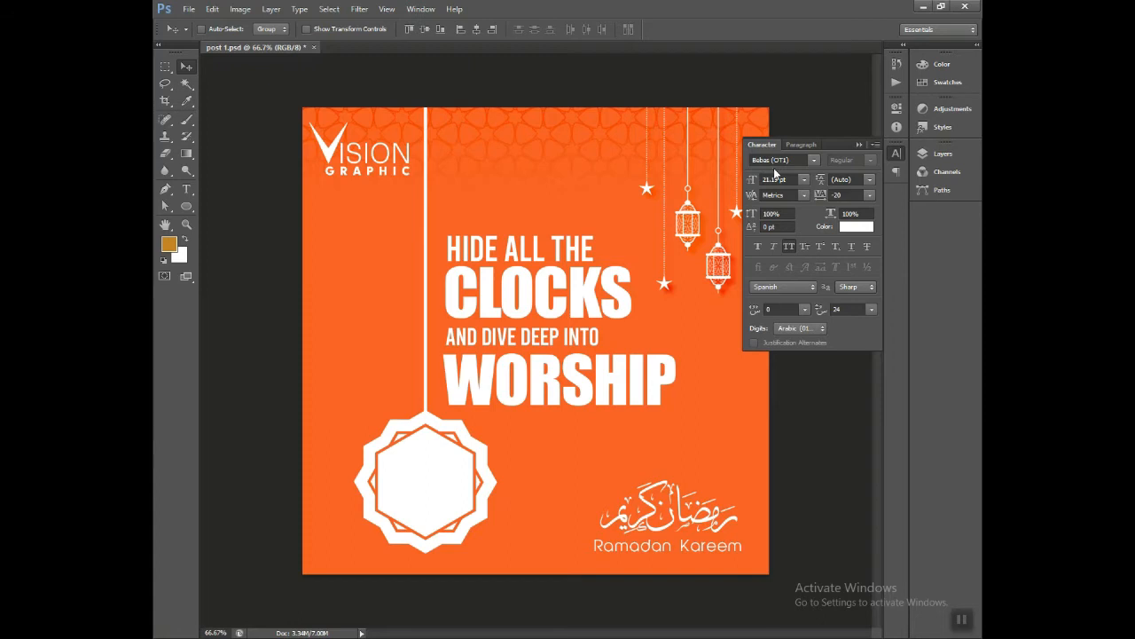
Enlarge the "HIDE ALL THE" and "AND DIVE DEEP INTO" layers together to about 107%, and nudge "AND DIVE DEEP INTO" slightly up
{"action": "key", "text": "ctrl+t"}
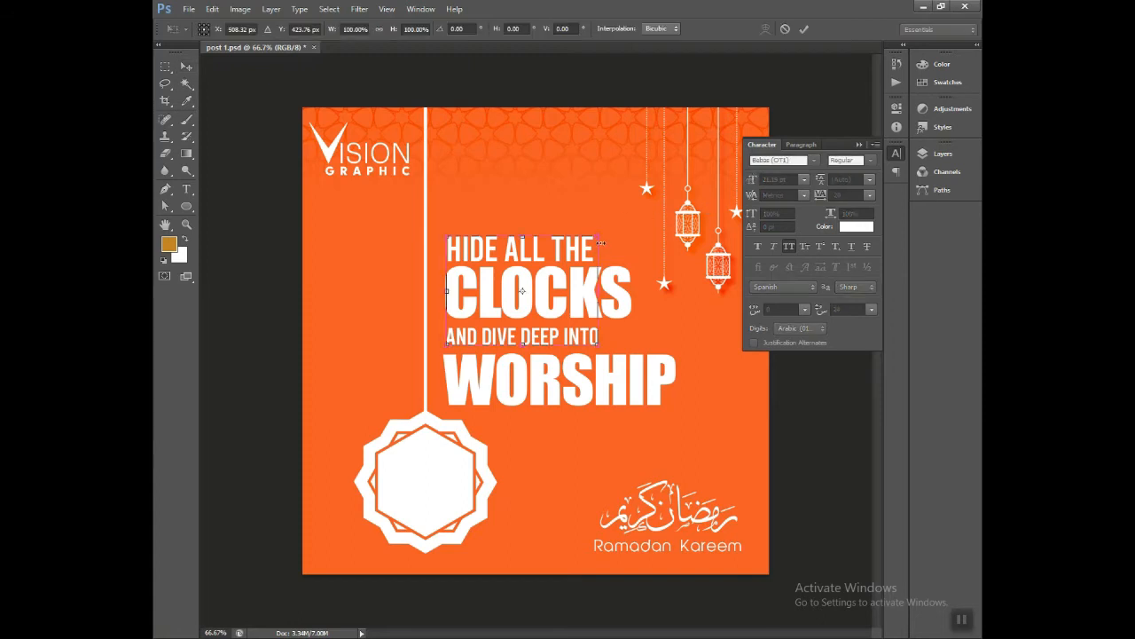
{"action": "left_click_drag", "start_coordinate": [601, 236], "coordinate": [605, 231]}
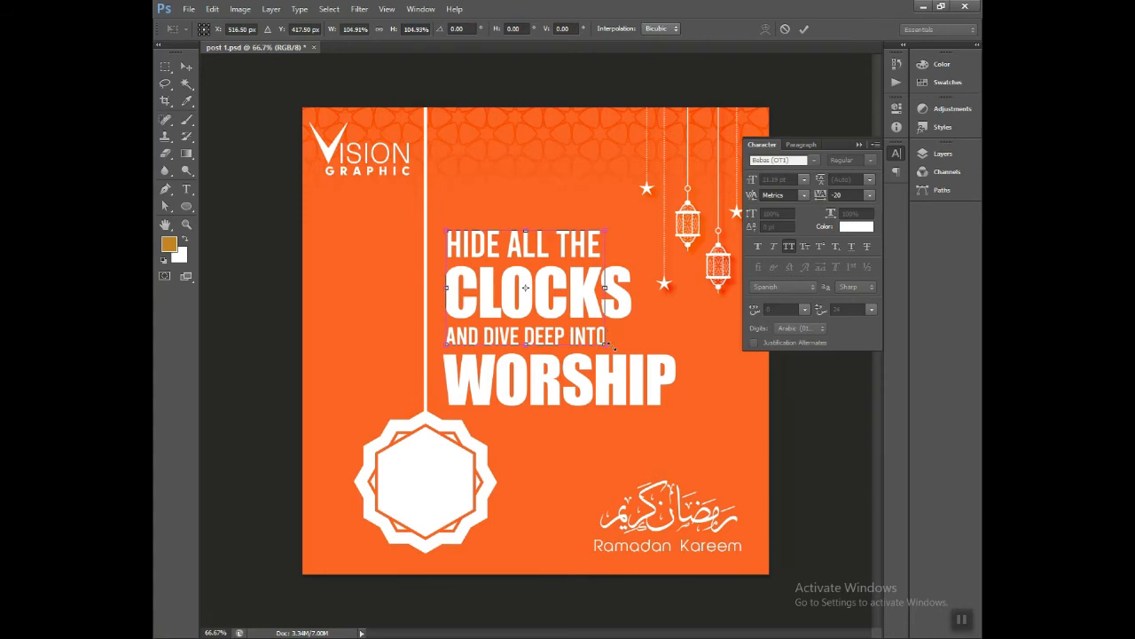
{"action": "left_click_drag", "start_coordinate": [610, 348], "coordinate": [615, 354]}
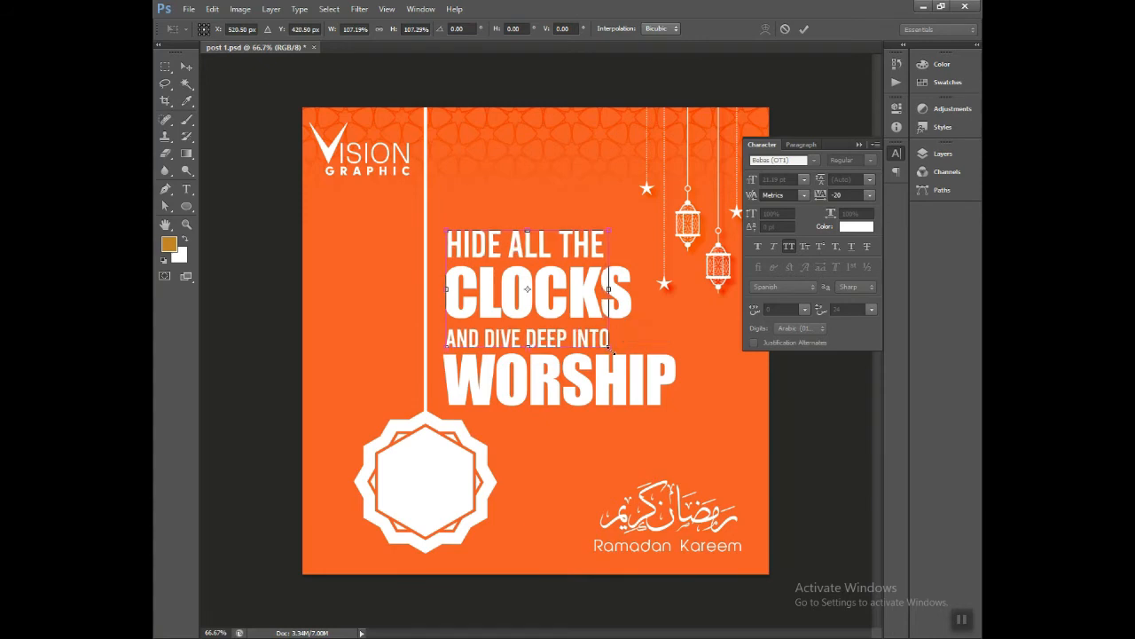
{"action": "key", "text": "Return"}
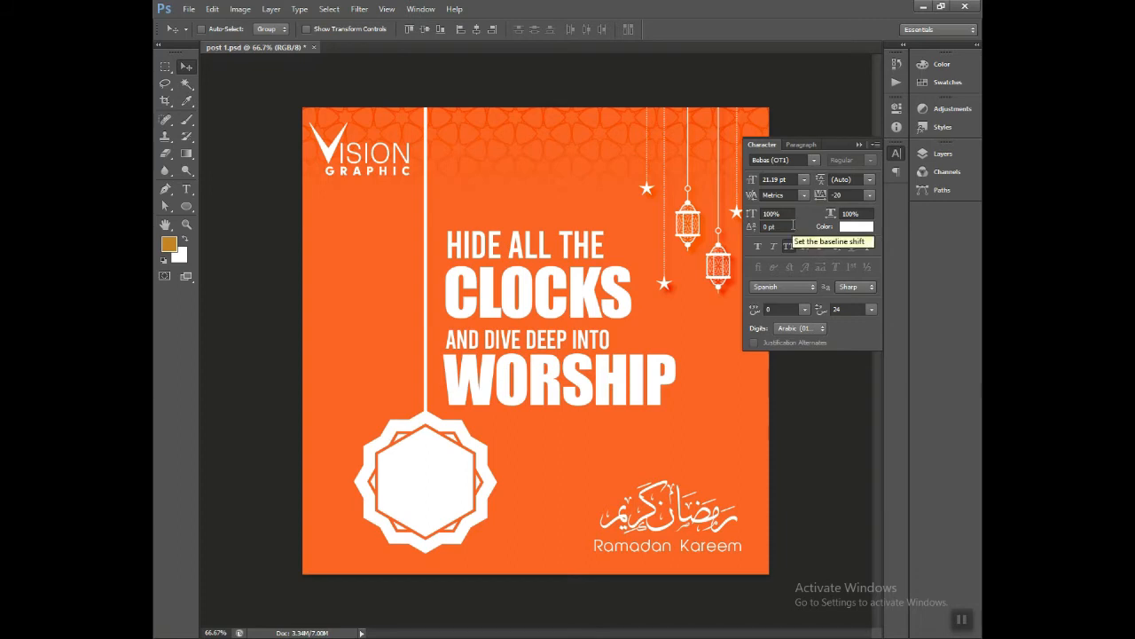
{"action": "left_click", "coordinate": [929, 156]}
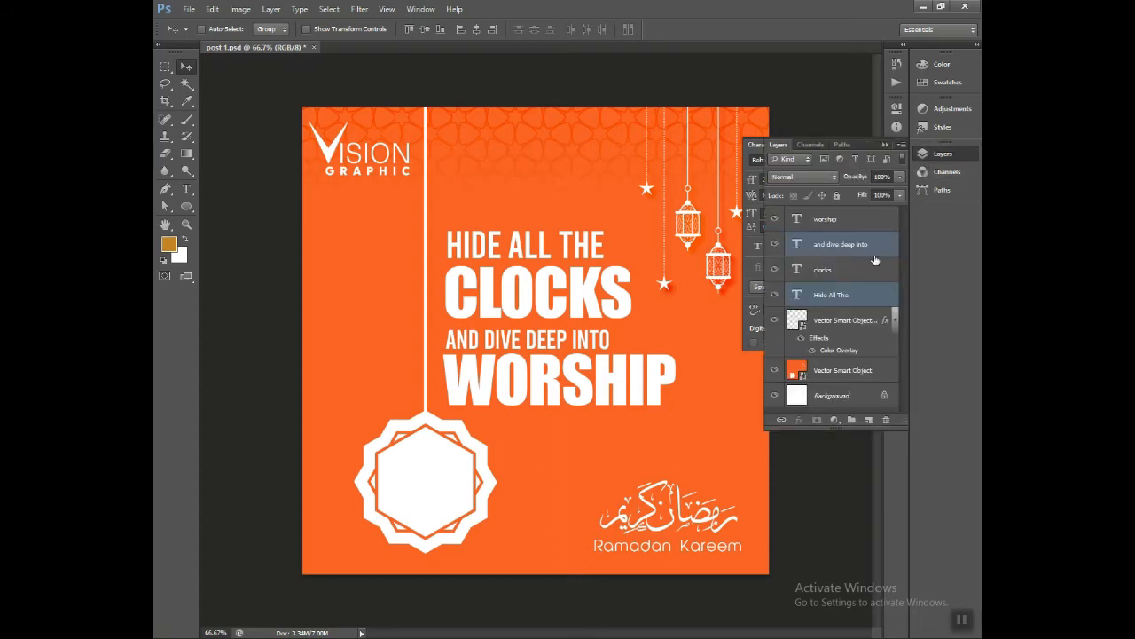
{"action": "left_click", "coordinate": [872, 249]}
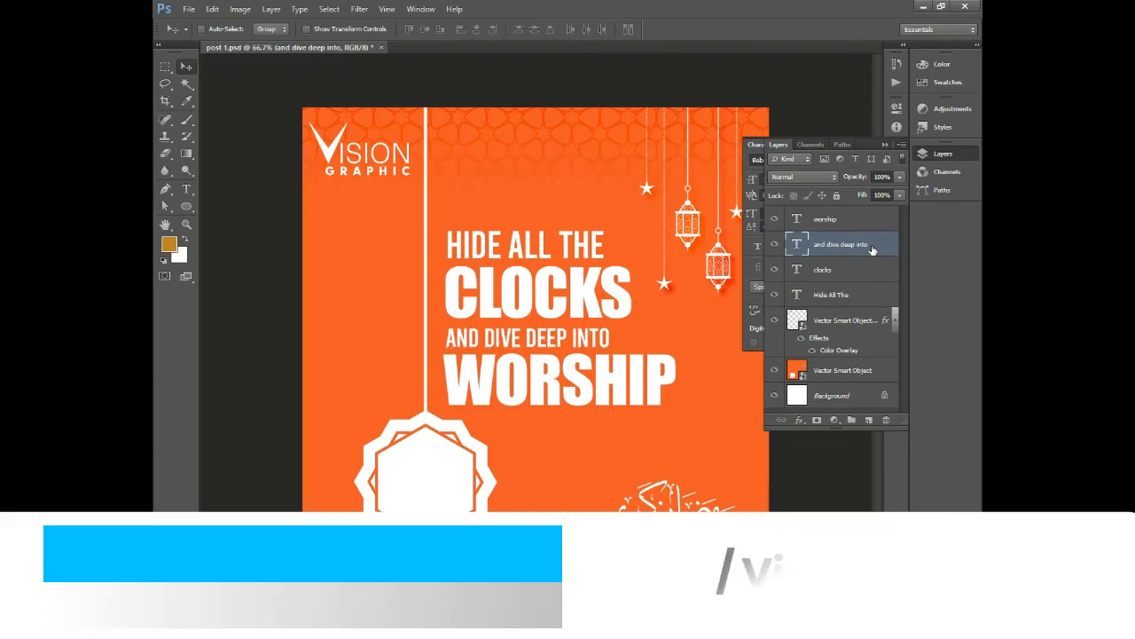
Enlarge all four headline text layers together slightly, keeping their lower edge beside the hanging vertical line
{"action": "key", "text": "ctrl+minus"}
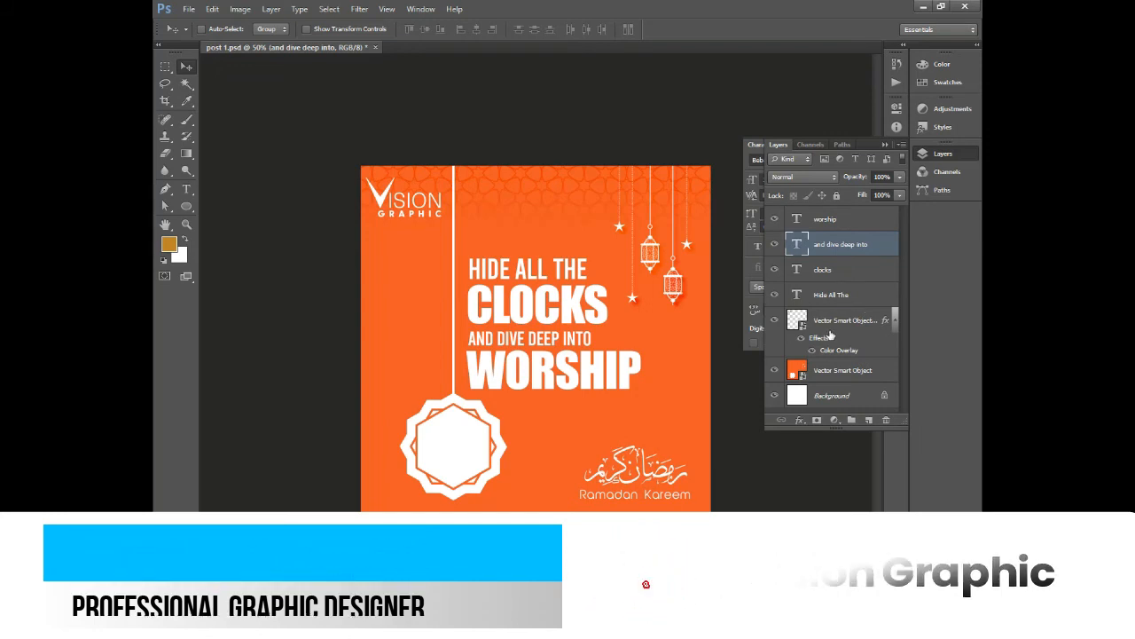
{"action": "left_click", "coordinate": [847, 220]}
{"action": "left_click", "coordinate": [856, 293], "text": "shift"}
{"action": "key", "text": "ctrl+t"}
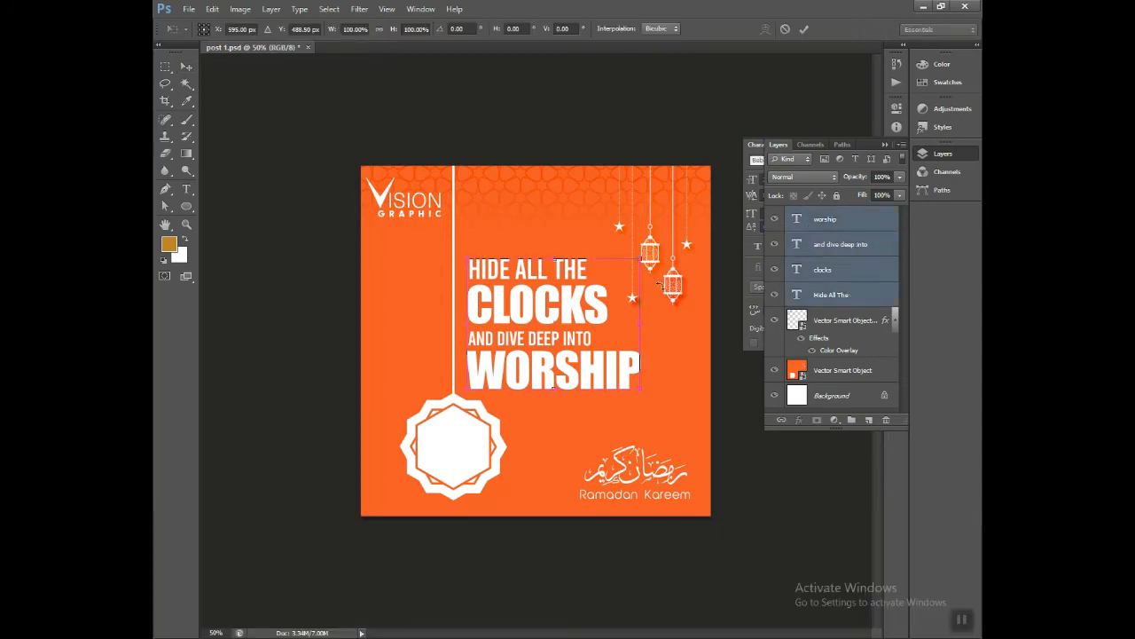
{"action": "left_click_drag", "start_coordinate": [643, 257], "coordinate": [655, 240]}
{"action": "key", "text": "Return"}
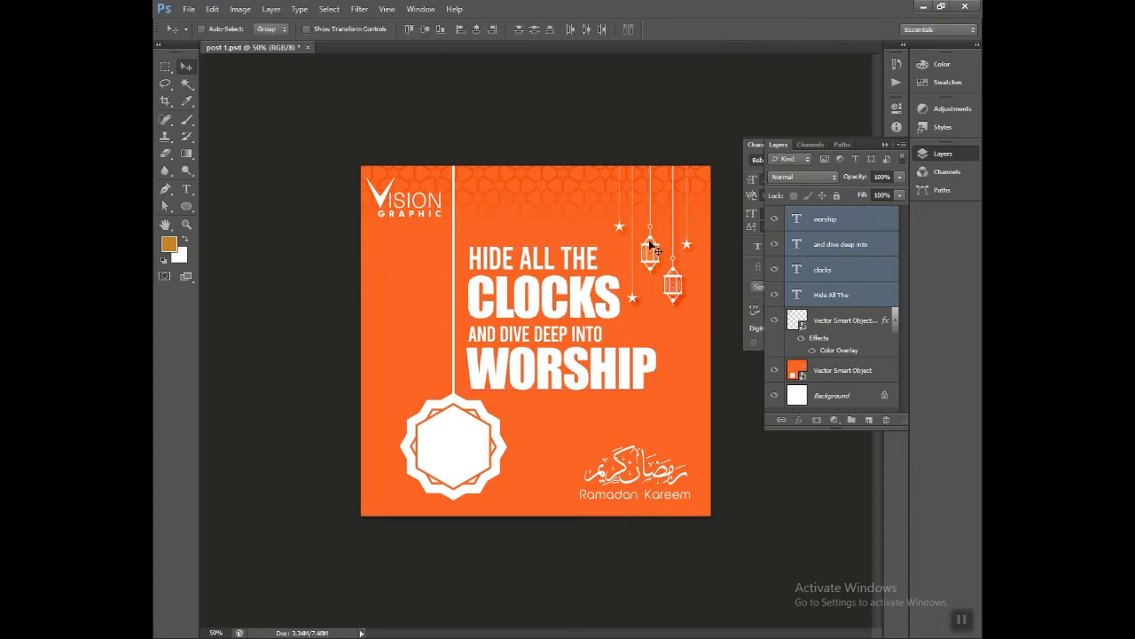
Nudge the headline layers horizontally to line up their left edges beside the vertical line
{"action": "left_click", "coordinate": [856, 244]}
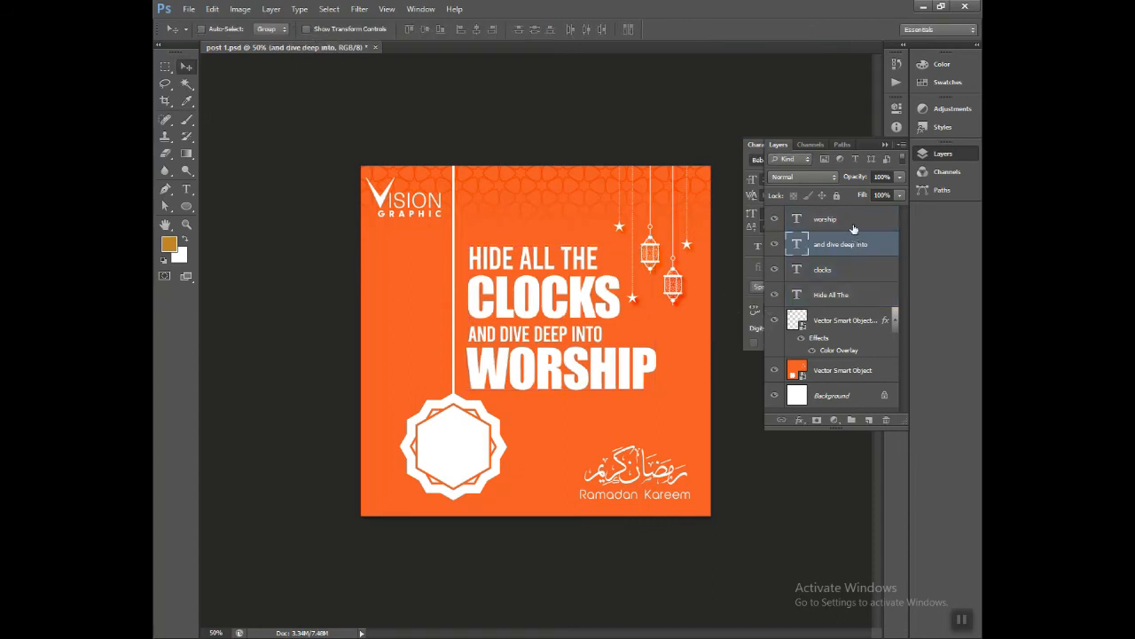
{"action": "left_click", "coordinate": [853, 228], "text": "ctrl"}
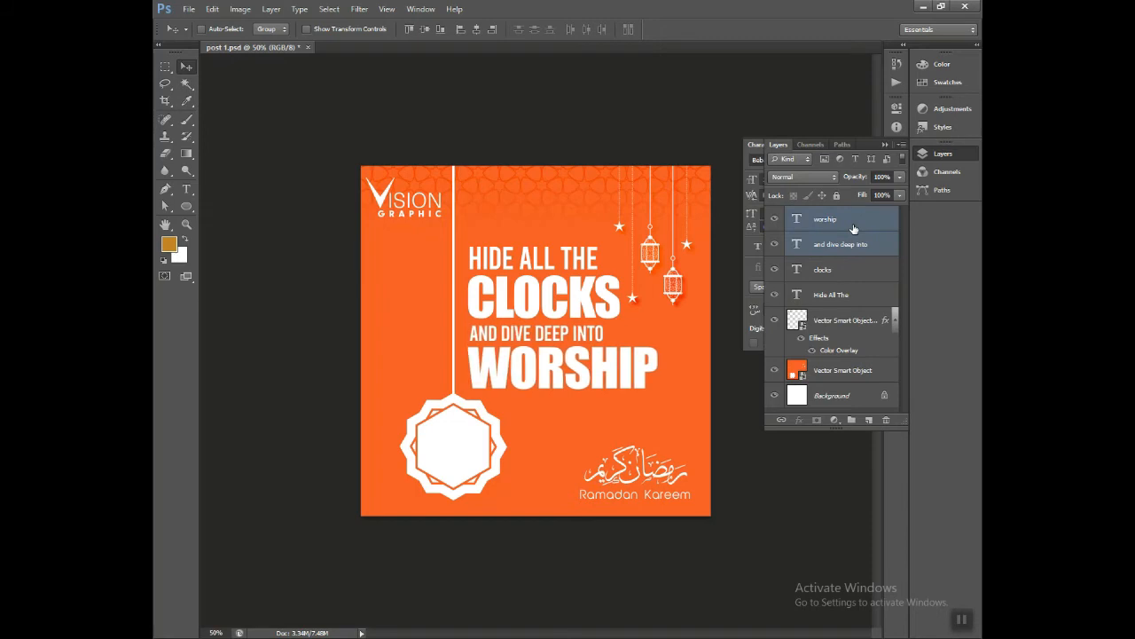
{"action": "left_click", "coordinate": [843, 294]}
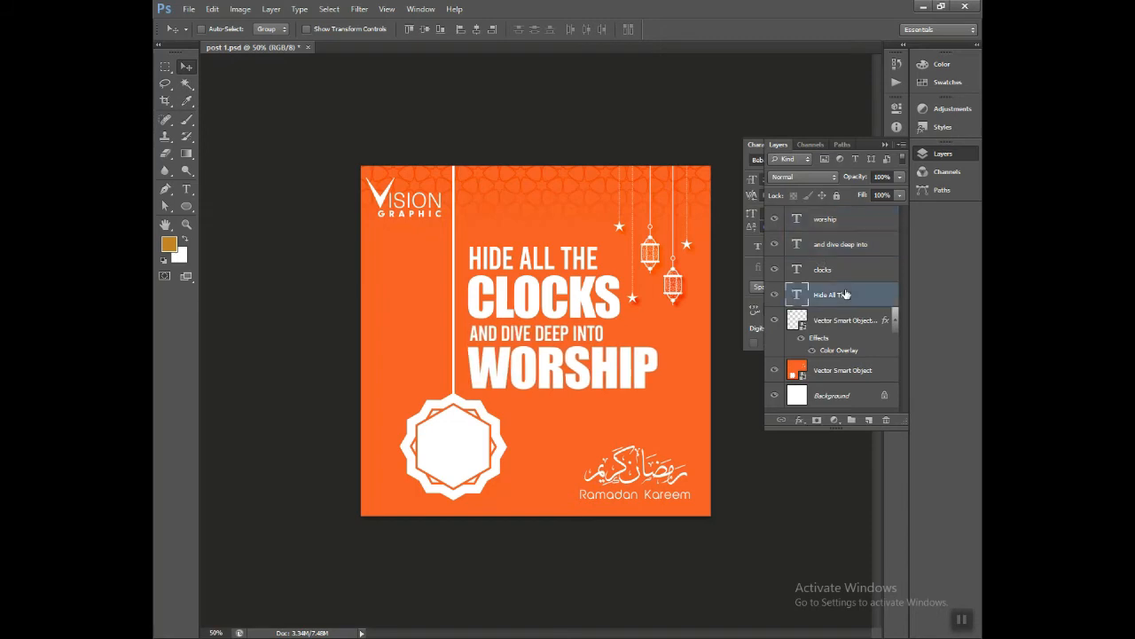
{"action": "left_click", "coordinate": [847, 224], "text": "shift"}
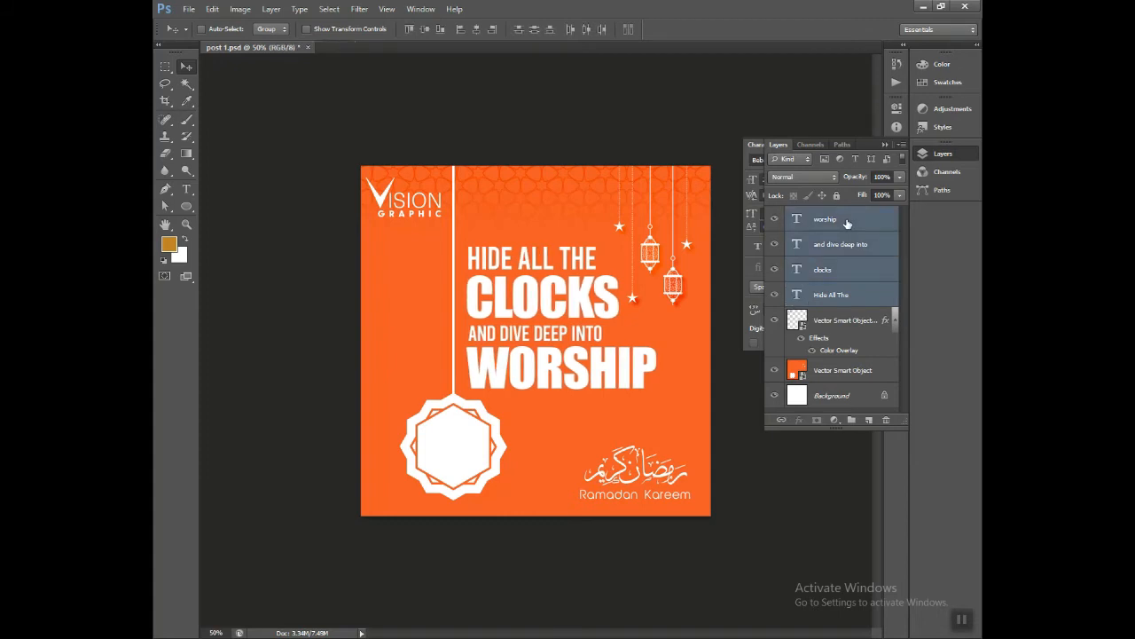
Duplicate the "CLOCKS" text layer onto the hanging white badge and replace its text with "01"
{"action": "left_click", "coordinate": [858, 270]}
{"action": "left_click_drag", "start_coordinate": [569, 297], "coordinate": [545, 441]}
{"action": "double_click", "coordinate": [798, 270]}
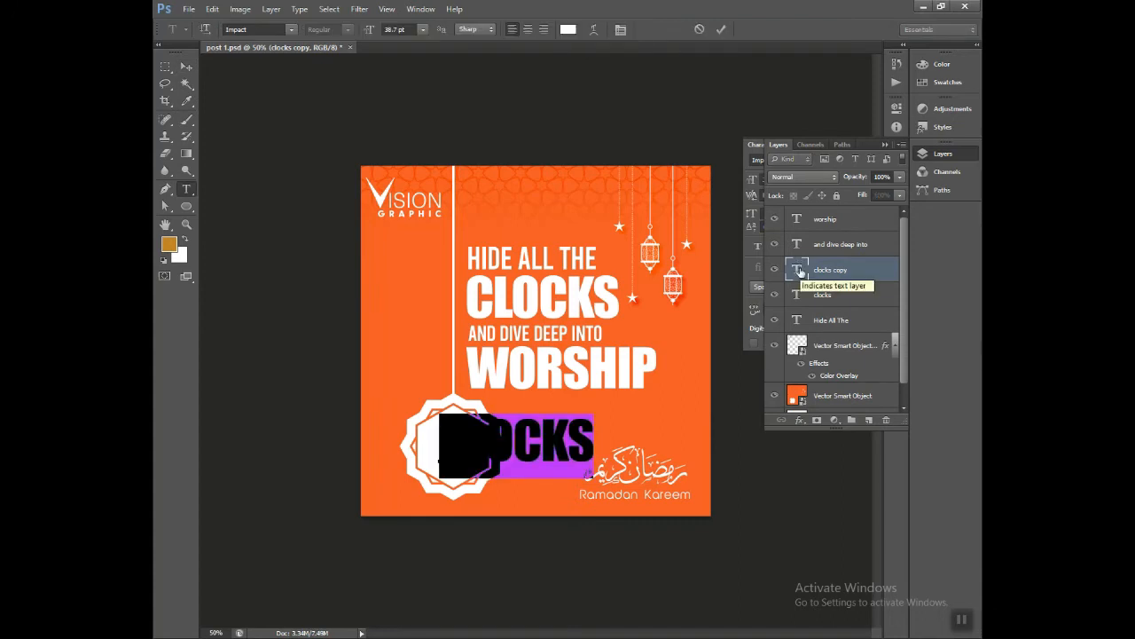
{"action": "key", "text": "BackSpace"}
{"action": "key", "text": "ctrl+a"}
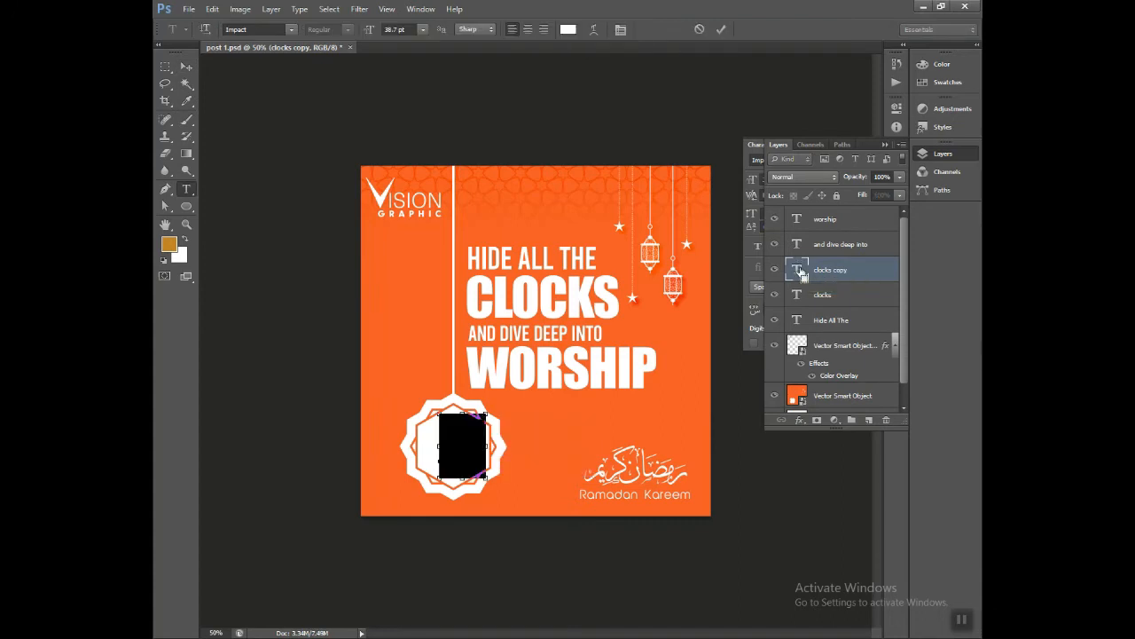
Color the "01" text with the orange sampled from the background
{"action": "left_click", "coordinate": [886, 146]}
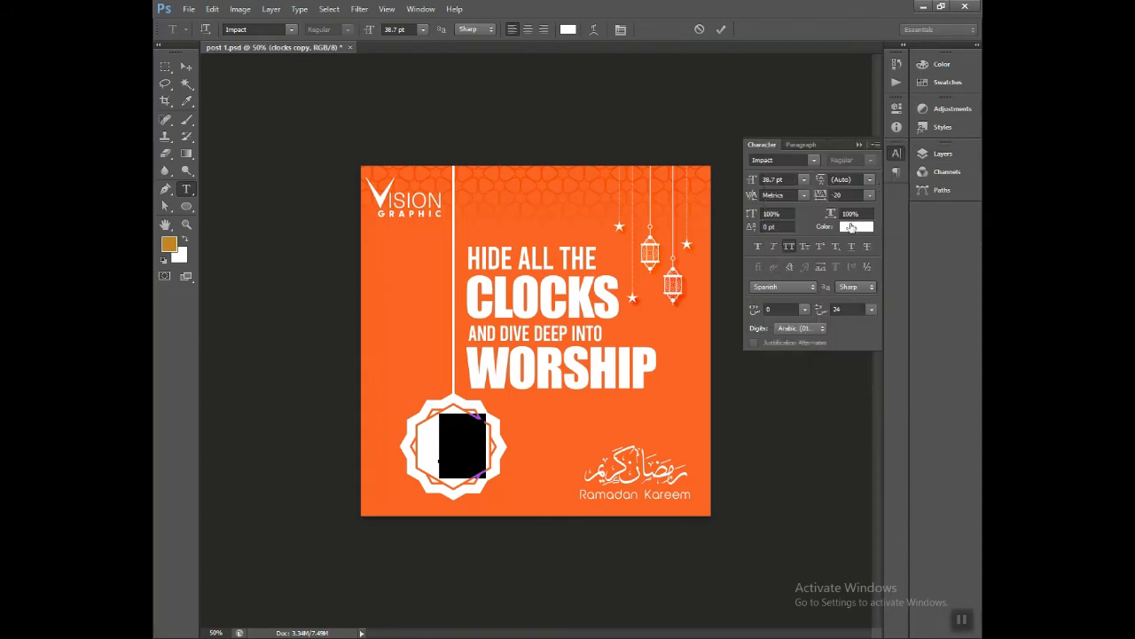
{"action": "left_click", "coordinate": [856, 226]}
{"action": "left_click", "coordinate": [404, 348]}
{"action": "left_click", "coordinate": [723, 473]}
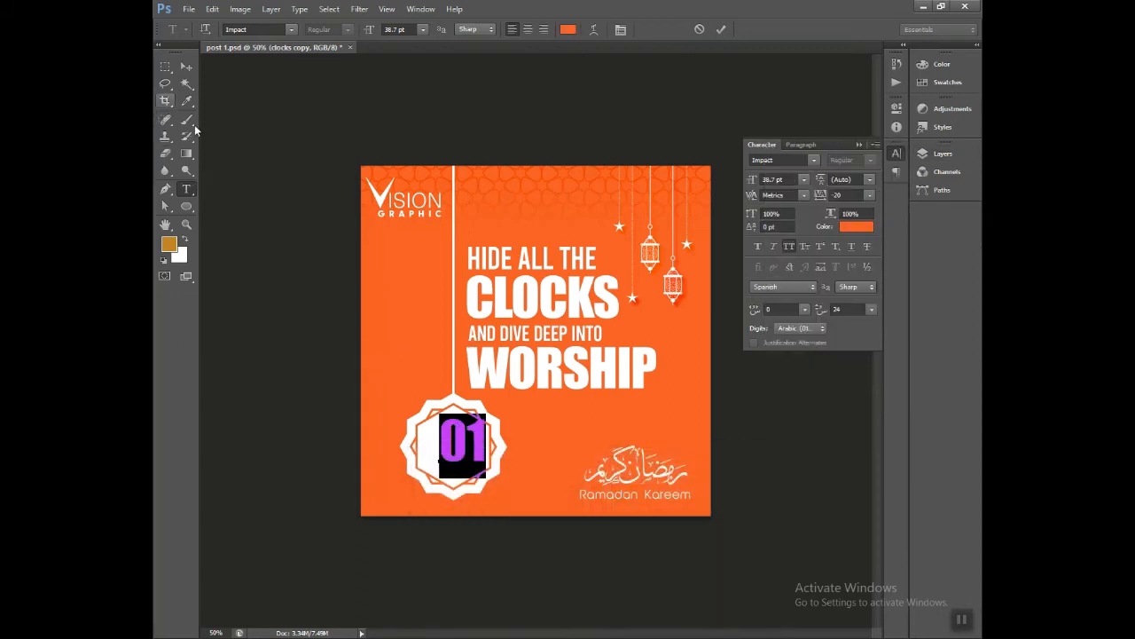
{"action": "left_click", "coordinate": [187, 66]}
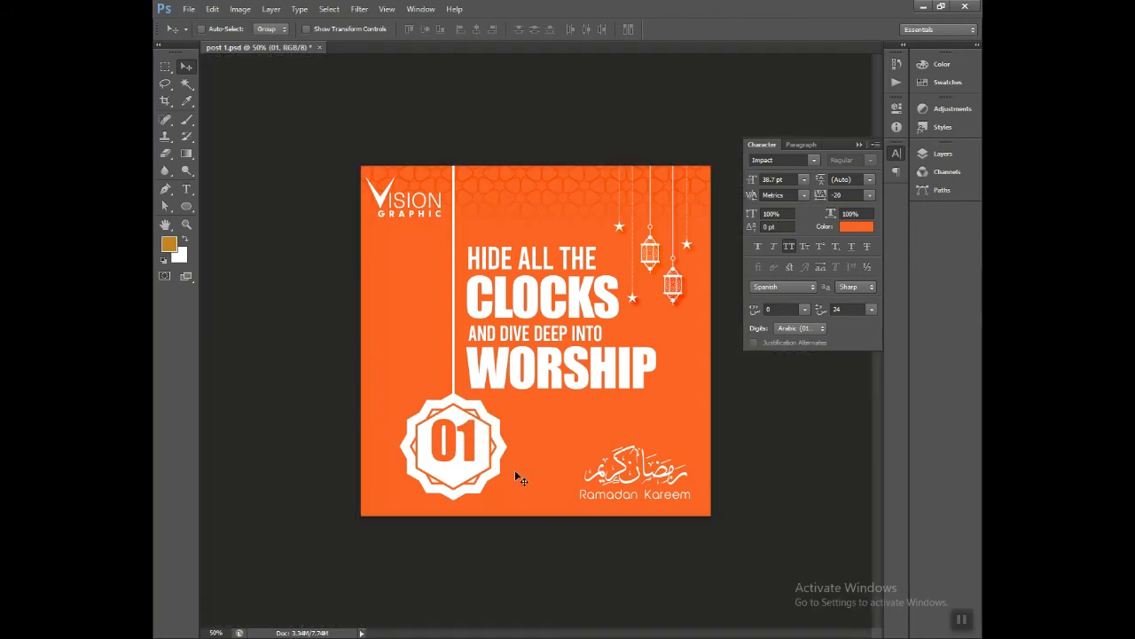
Scale the "01" text down to 34.07 pt and keep it in the upper part of the badge
{"action": "key", "text": "ctrl+t"}
{"action": "left_click_drag", "start_coordinate": [475, 477], "coordinate": [472, 471]}
{"action": "key", "text": "Return"}
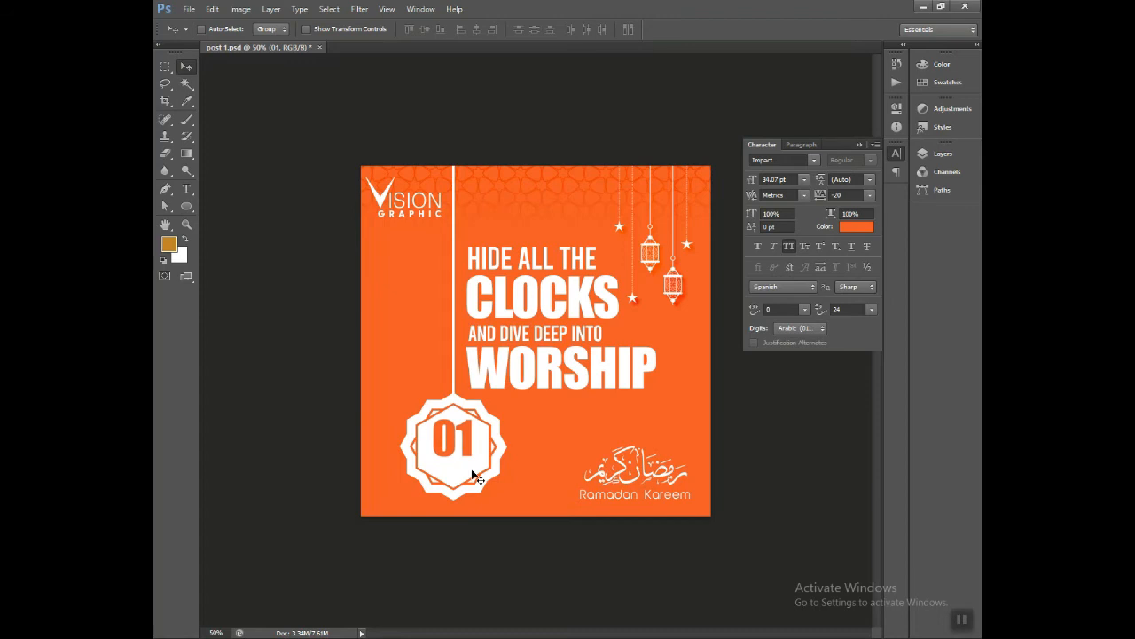
Duplicate the "AND DIVE DEEP INTO" text layer down to the badge, just below "01"
{"action": "left_click", "coordinate": [938, 152]}
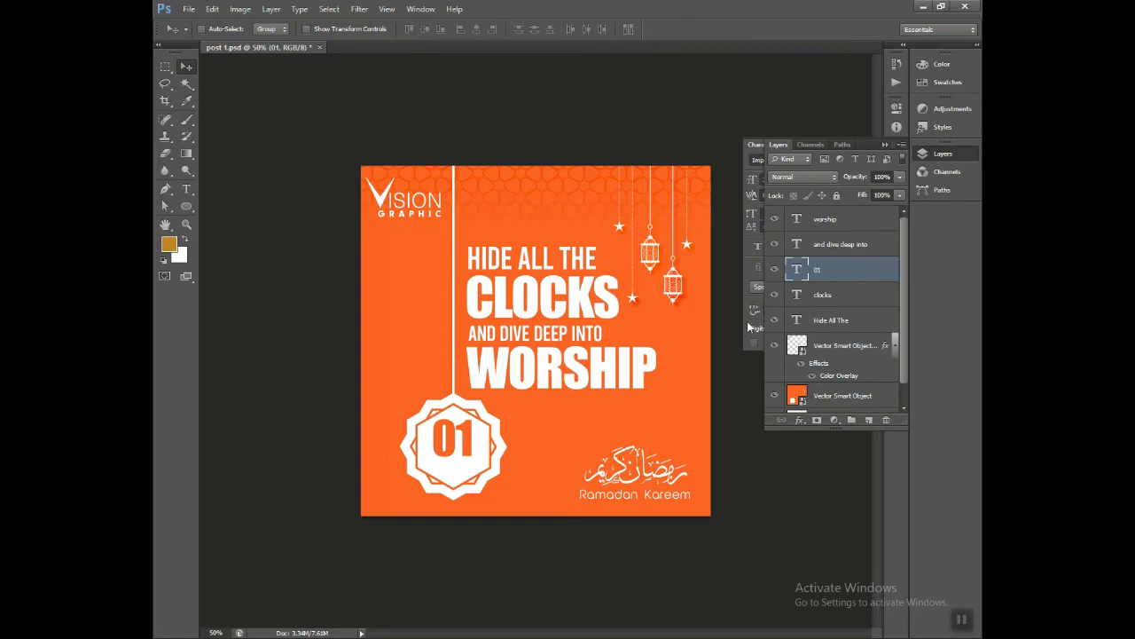
{"action": "left_click", "coordinate": [828, 311]}
{"action": "left_click", "coordinate": [828, 312]}
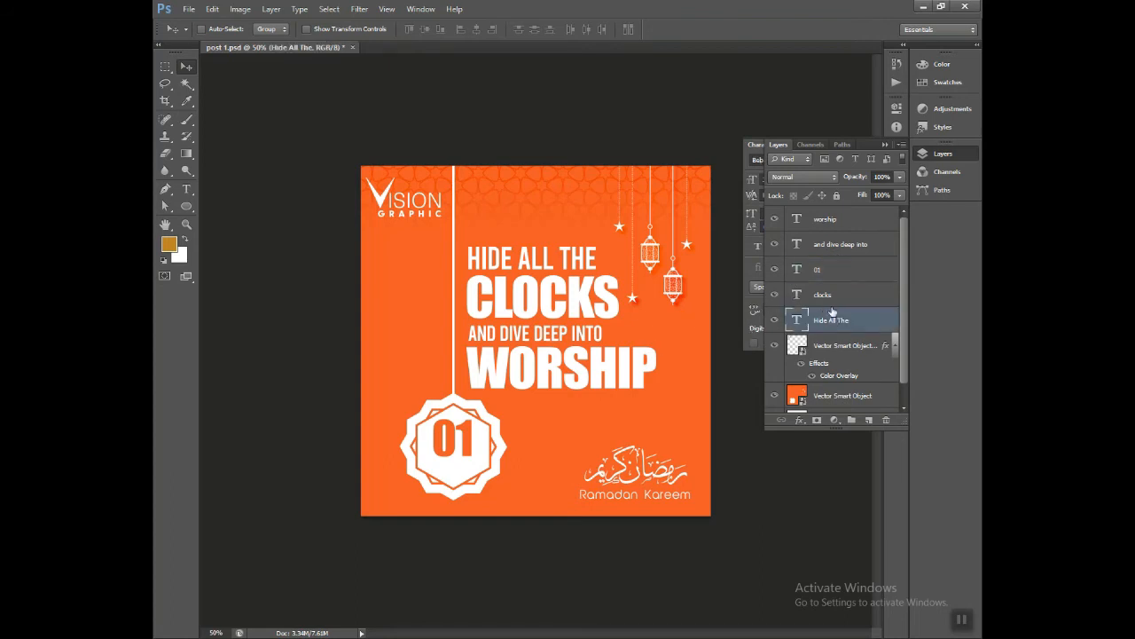
{"action": "left_click", "coordinate": [840, 252]}
{"action": "left_click_drag", "start_coordinate": [536, 384], "coordinate": [507, 477], "text": "alt"}
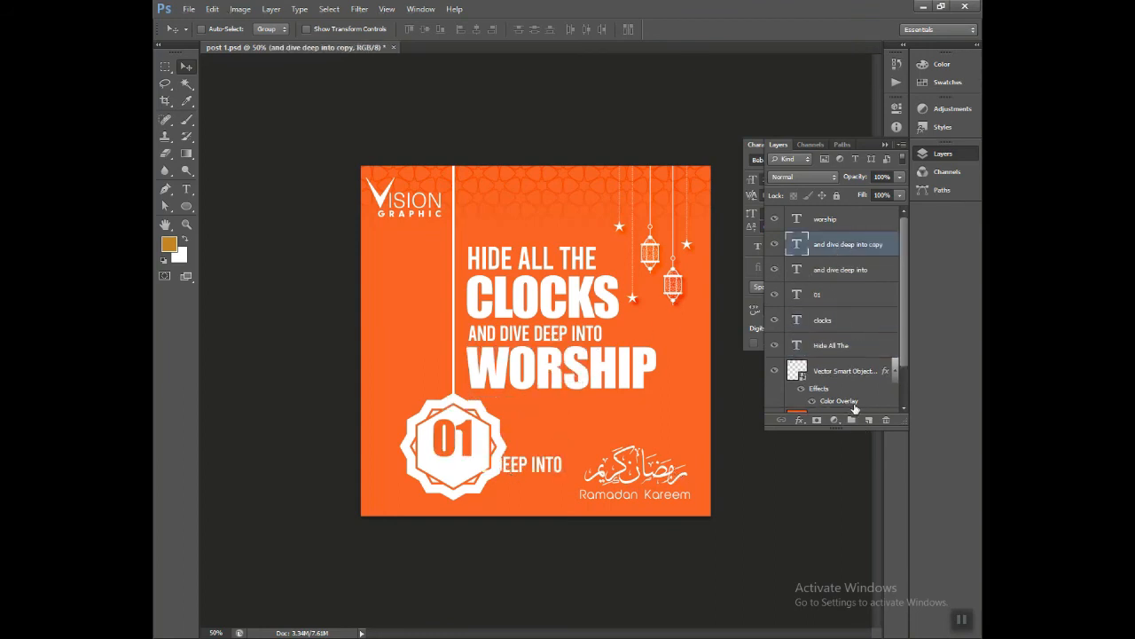
Color the duplicated "AND DIVE DEEP INTO" text on the badge with the orange sampled from the artwork
{"action": "left_click", "coordinate": [896, 153]}
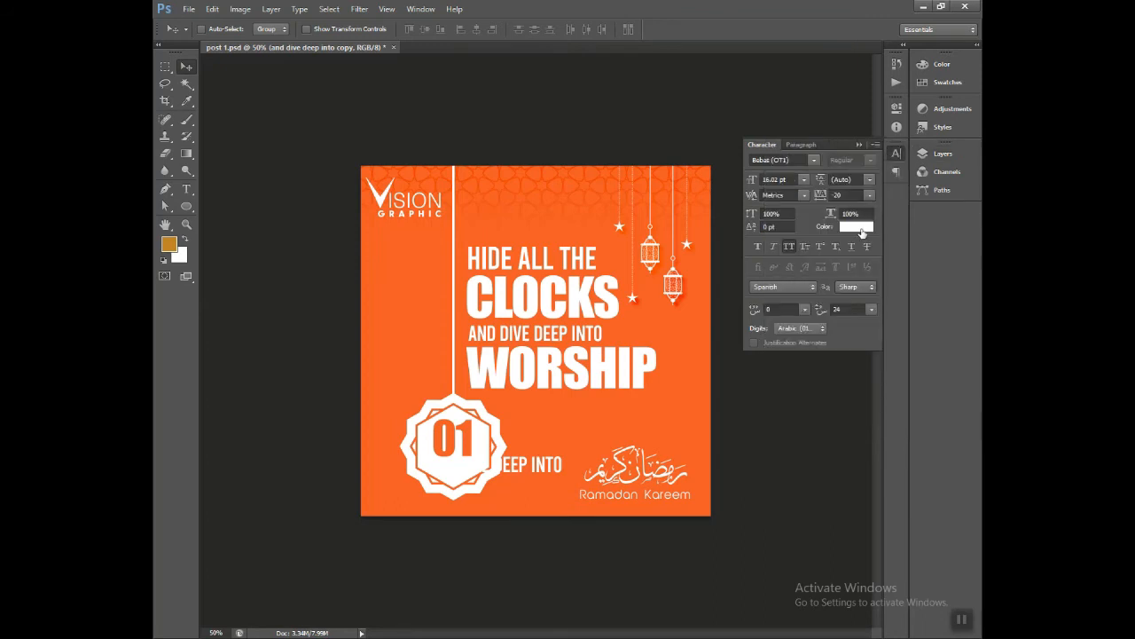
{"action": "left_click", "coordinate": [856, 226]}
{"action": "left_click", "coordinate": [446, 421]}
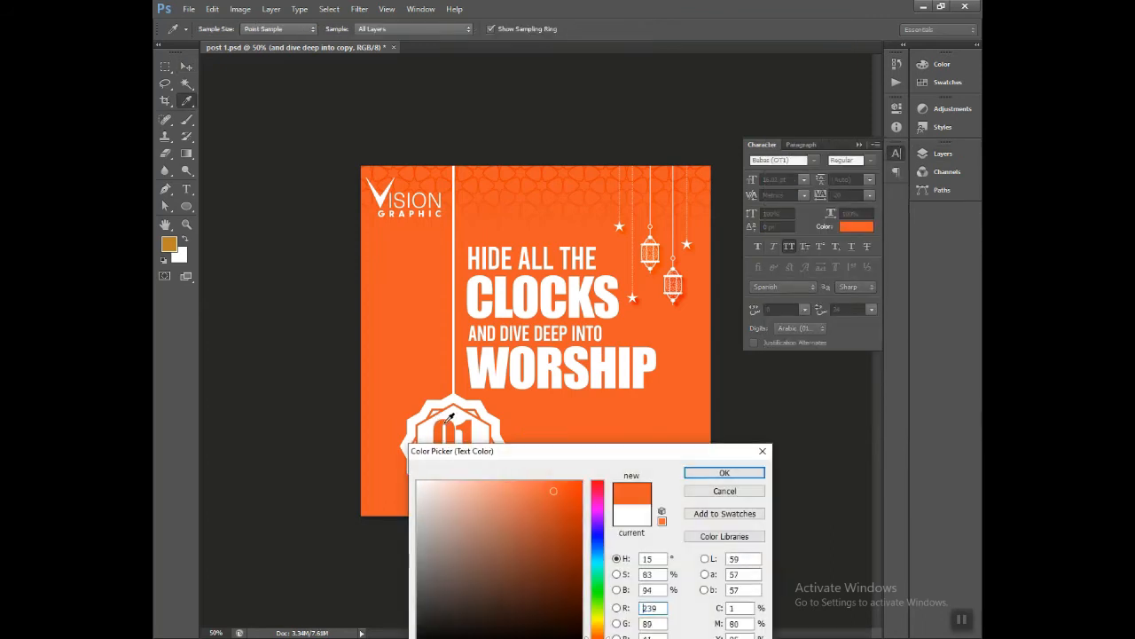
{"action": "left_click", "coordinate": [724, 472]}
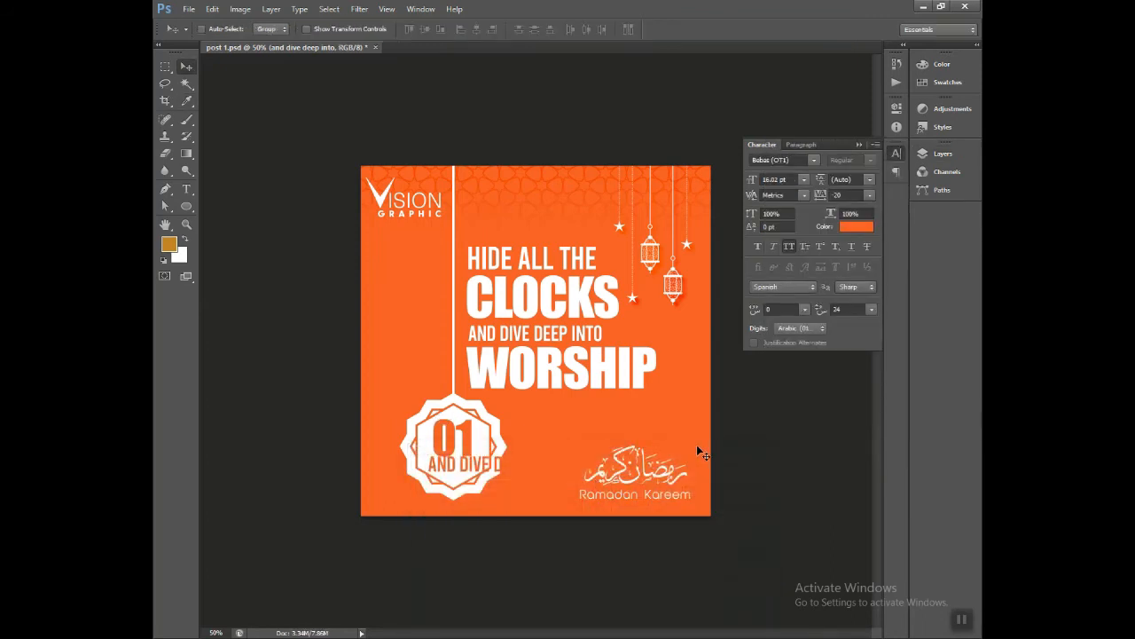
Replace the duplicated text on the badge with "RAMADAN" and reduce its font size to about 10 pt
{"action": "left_click", "coordinate": [943, 153]}
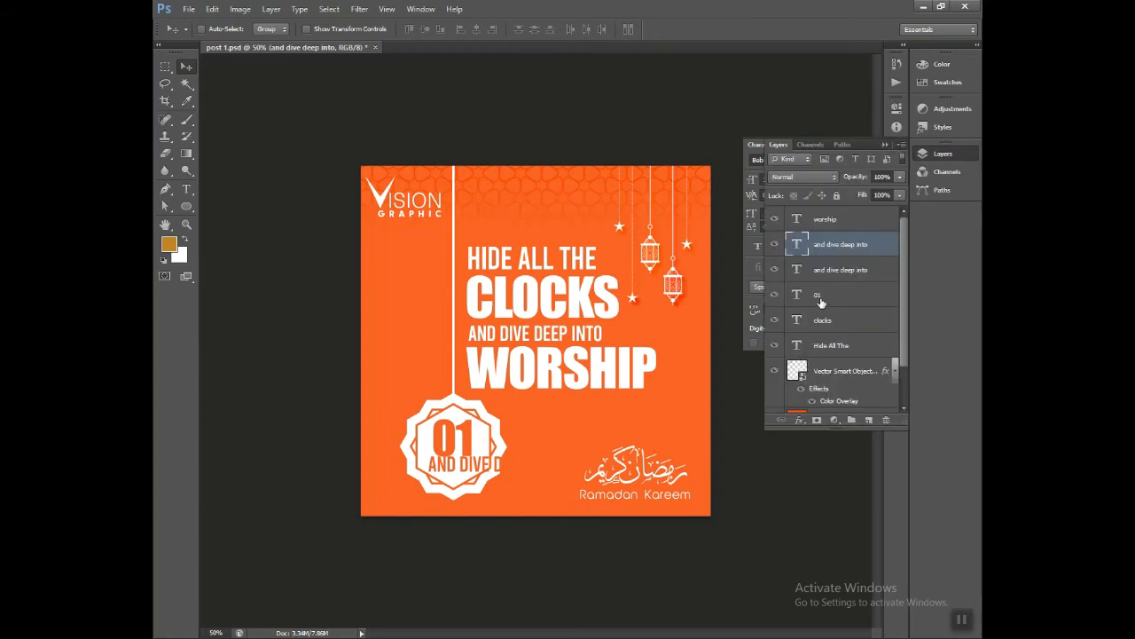
{"action": "double_click", "coordinate": [798, 245]}
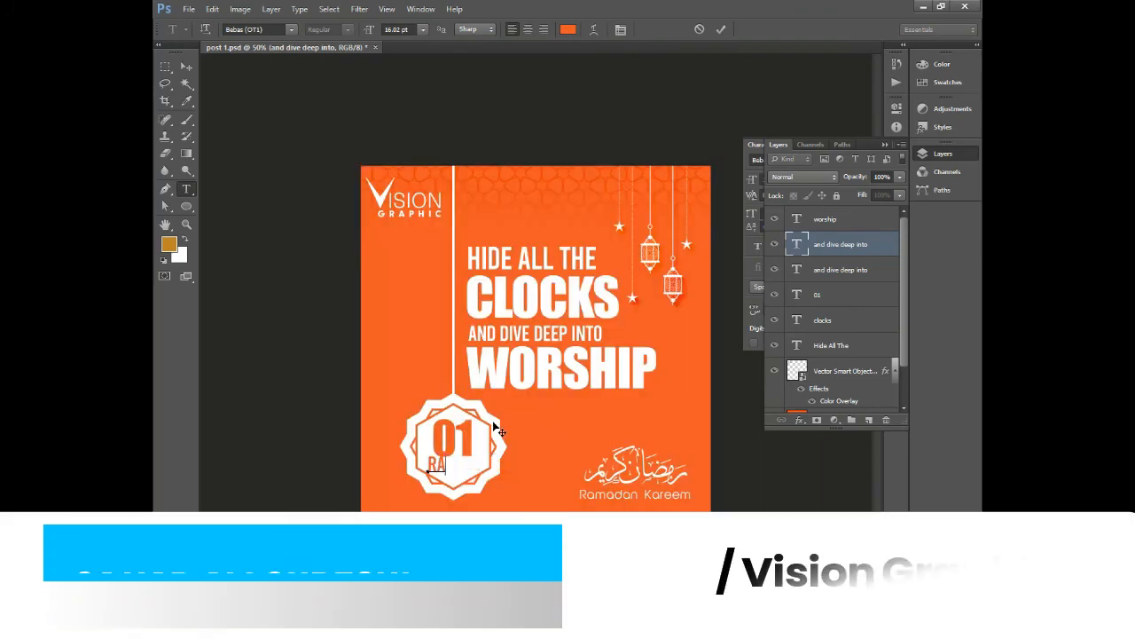
{"action": "type", "text": "RAMADAN"}
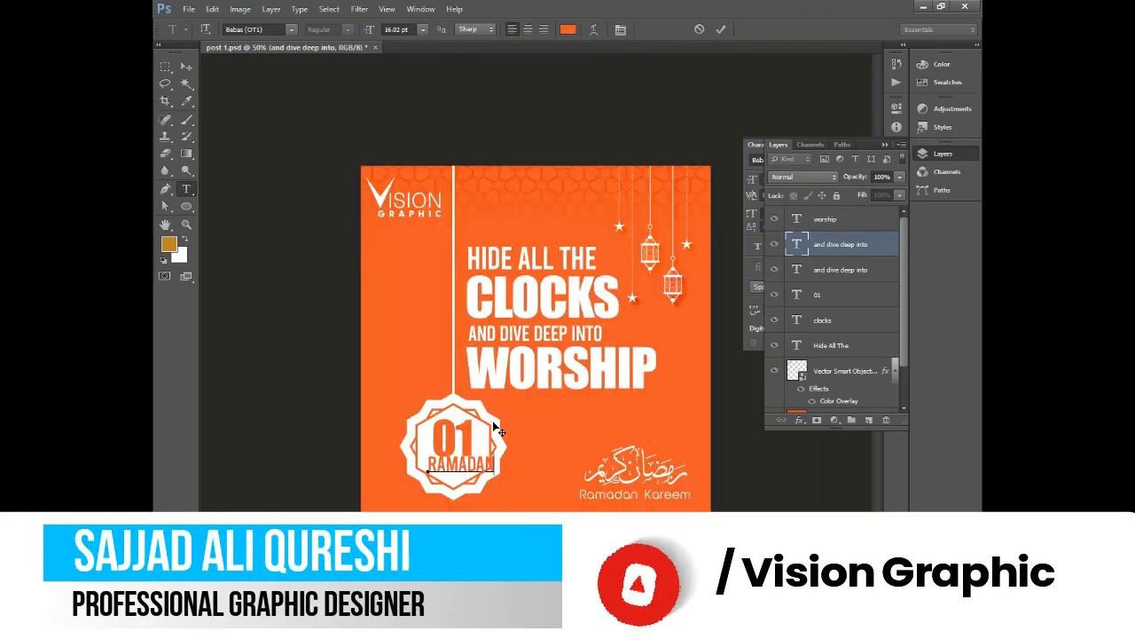
{"action": "key", "text": "ctrl+a"}
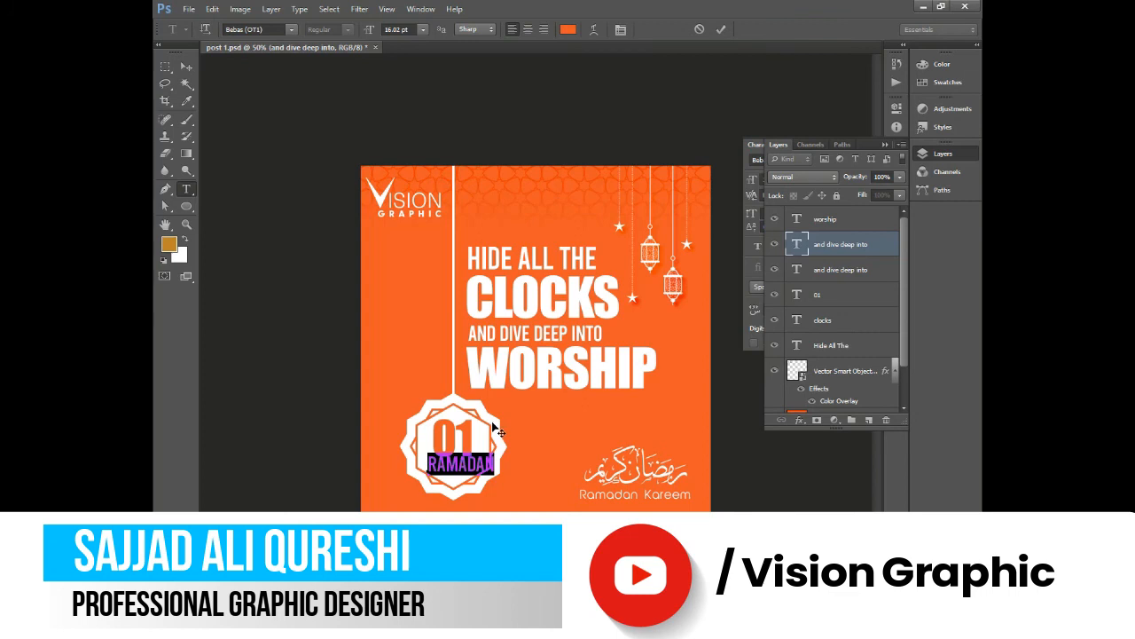
{"action": "left_click", "coordinate": [398, 29]}
{"action": "key", "text": "Down"}
{"action": "key", "text": "Down"}
{"action": "key", "text": "Down"}
{"action": "key", "text": "Down"}
{"action": "key", "text": "Down"}
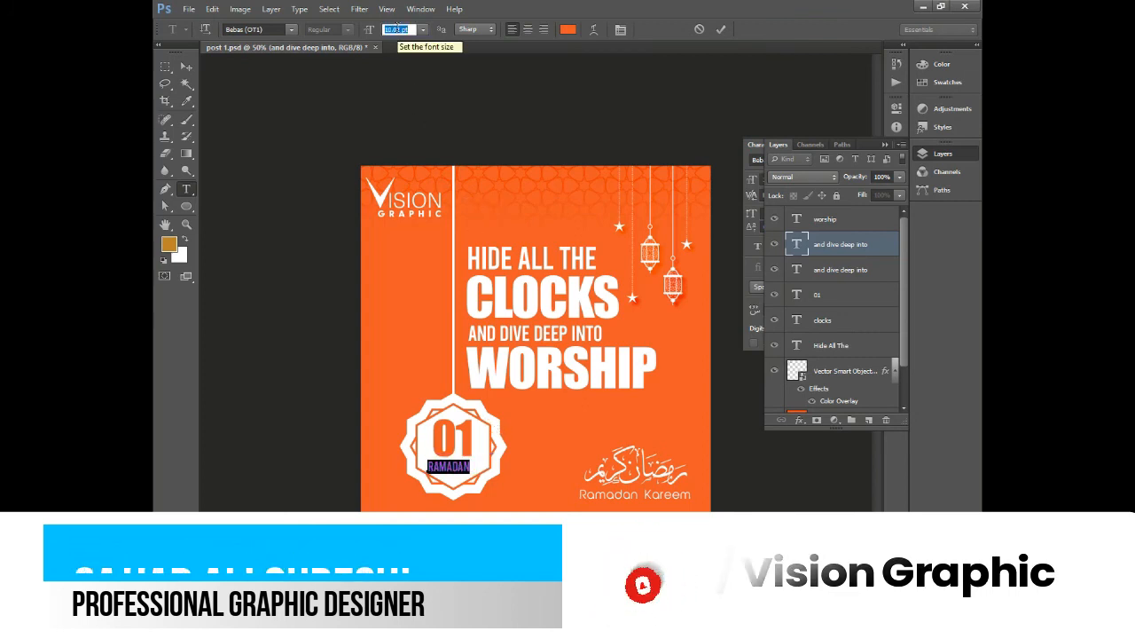
Nudge the "RAMADAN" text right to center it under "01" in the badge
{"action": "left_click", "coordinate": [186, 66]}
{"action": "key", "text": "Right"}
{"action": "key", "text": "Right"}
{"action": "key", "text": "Right"}
{"action": "key", "text": "Right"}
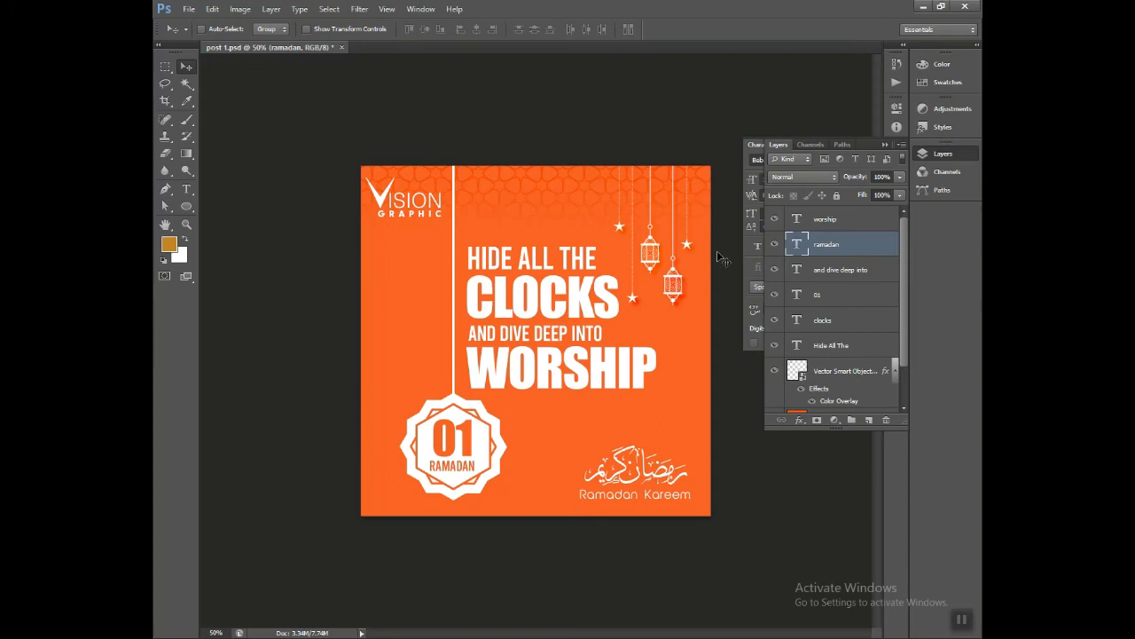
Set the tracking of the "01" text to 0 and center it in the badge above "RAMADAN"
{"action": "left_click", "coordinate": [816, 295]}
{"action": "left_click", "coordinate": [890, 149]}
{"action": "left_click", "coordinate": [853, 197]}
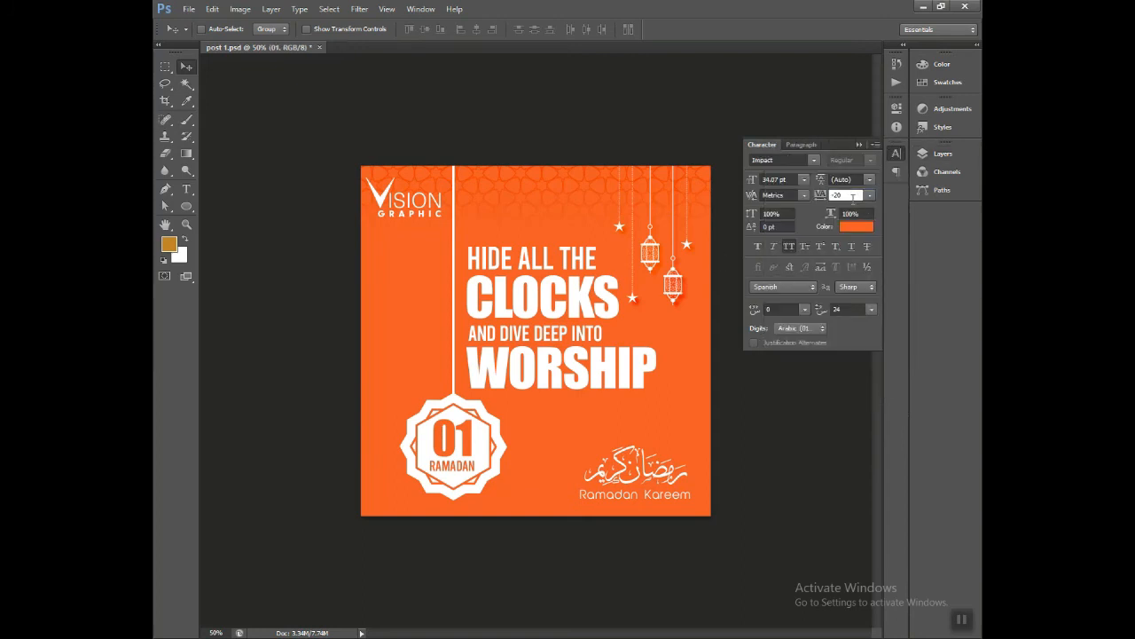
{"action": "key", "text": "Return"}
{"action": "left_click", "coordinate": [182, 74]}
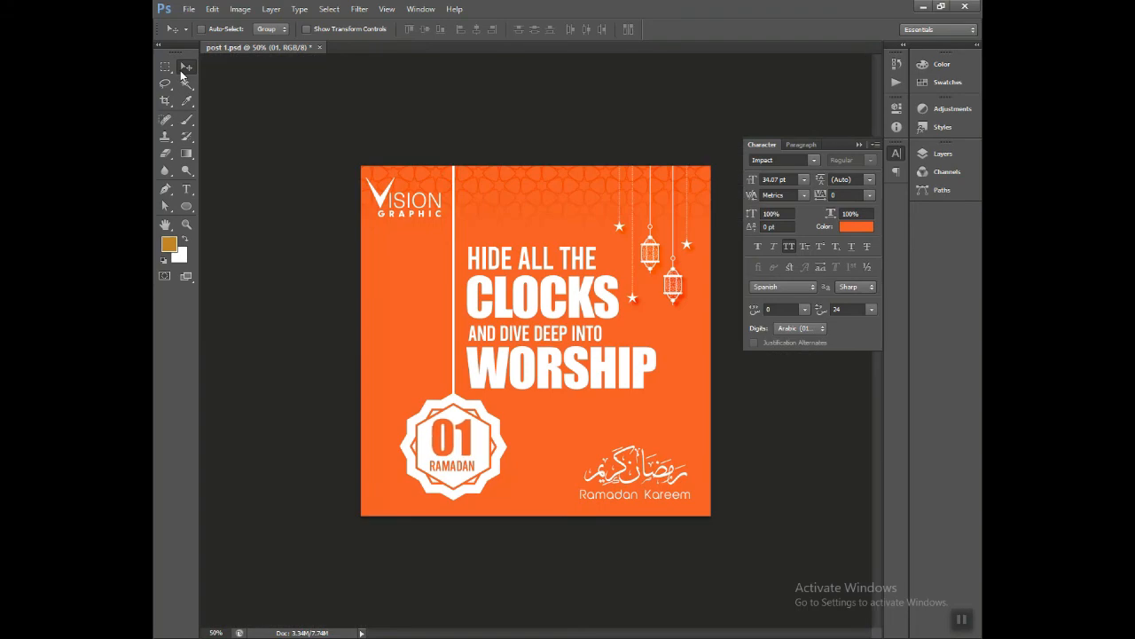
{"action": "key", "text": "ctrl+plus"}
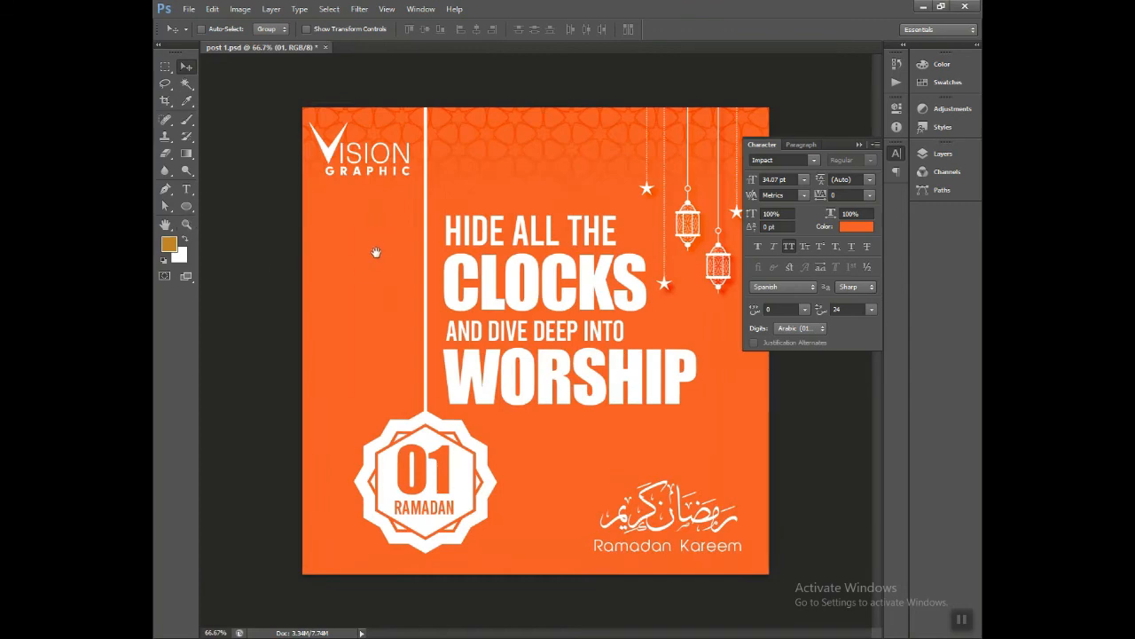
{"action": "key", "text": "ctrl+plus"}
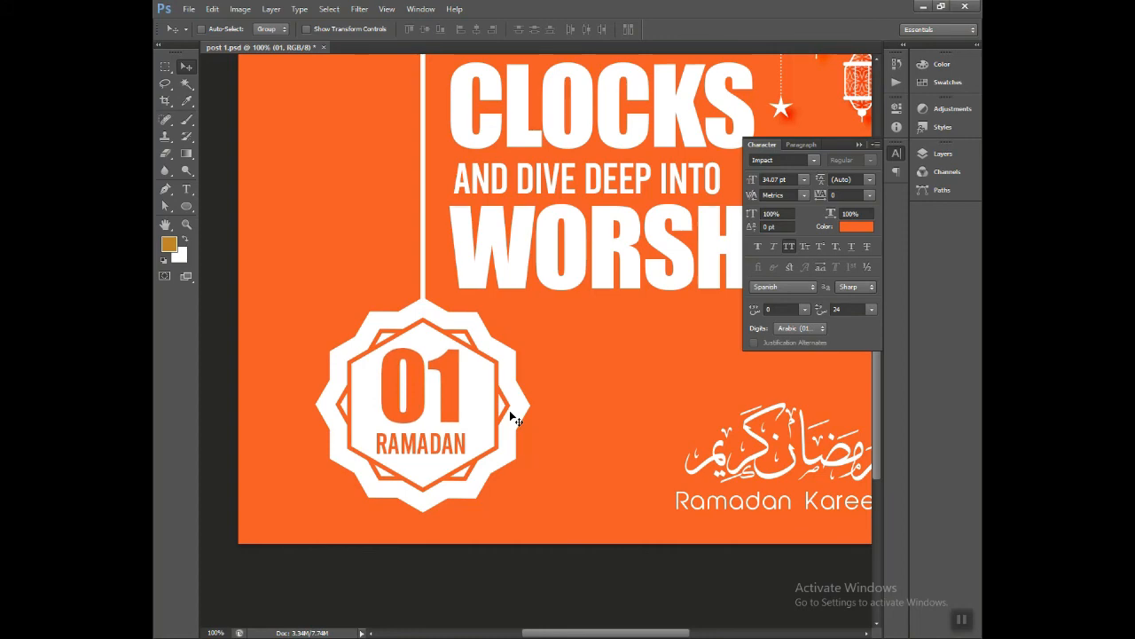
Collapse the Character settings and review the whole post design
{"action": "key", "text": "ctrl+minus"}
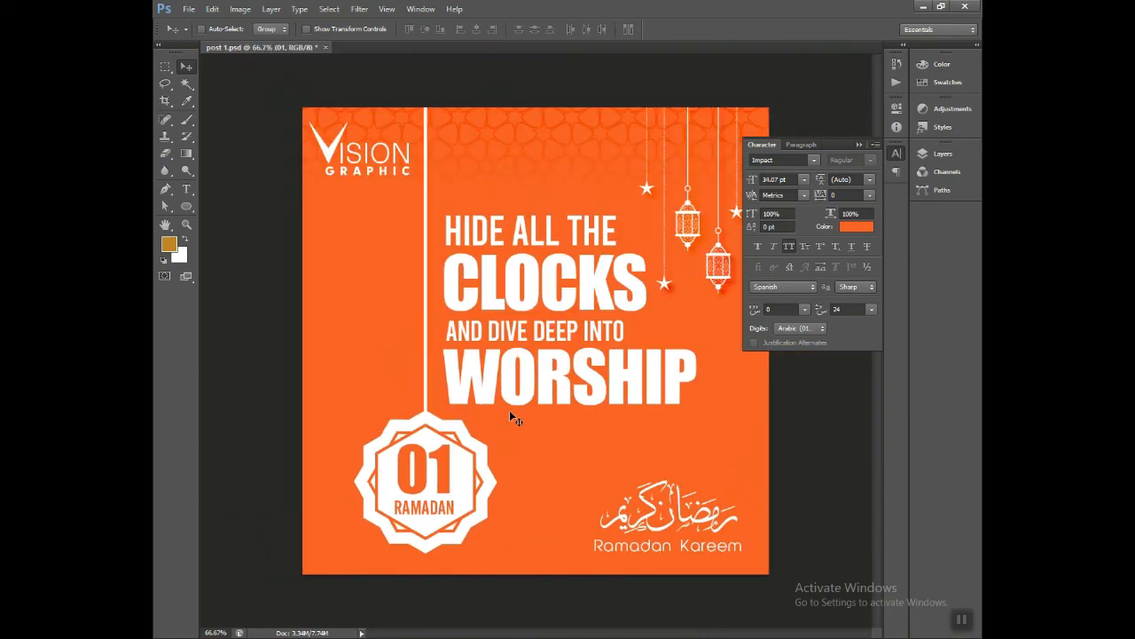
{"action": "key", "text": "ctrl+minus"}
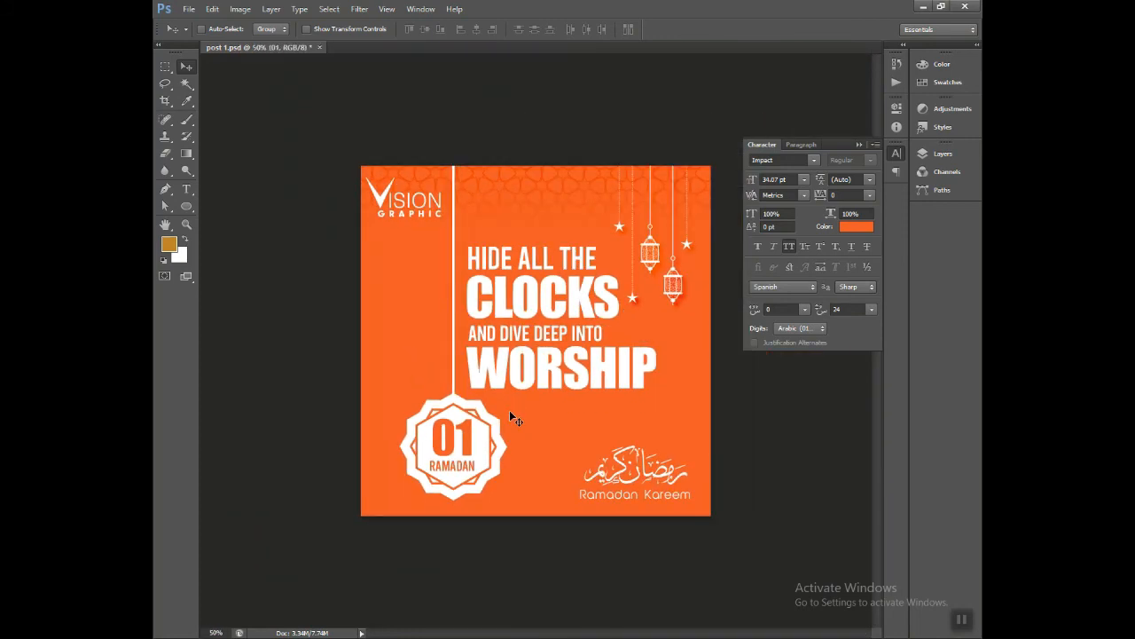
{"action": "left_click", "coordinate": [860, 144]}
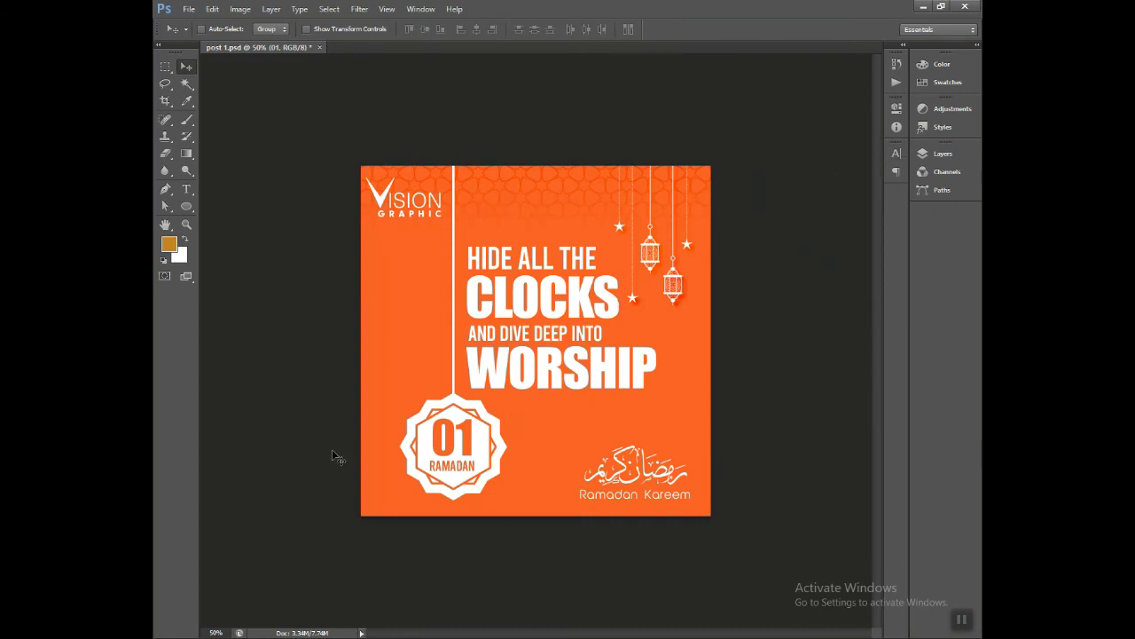
{"action": "key", "text": "ctrl+plus"}
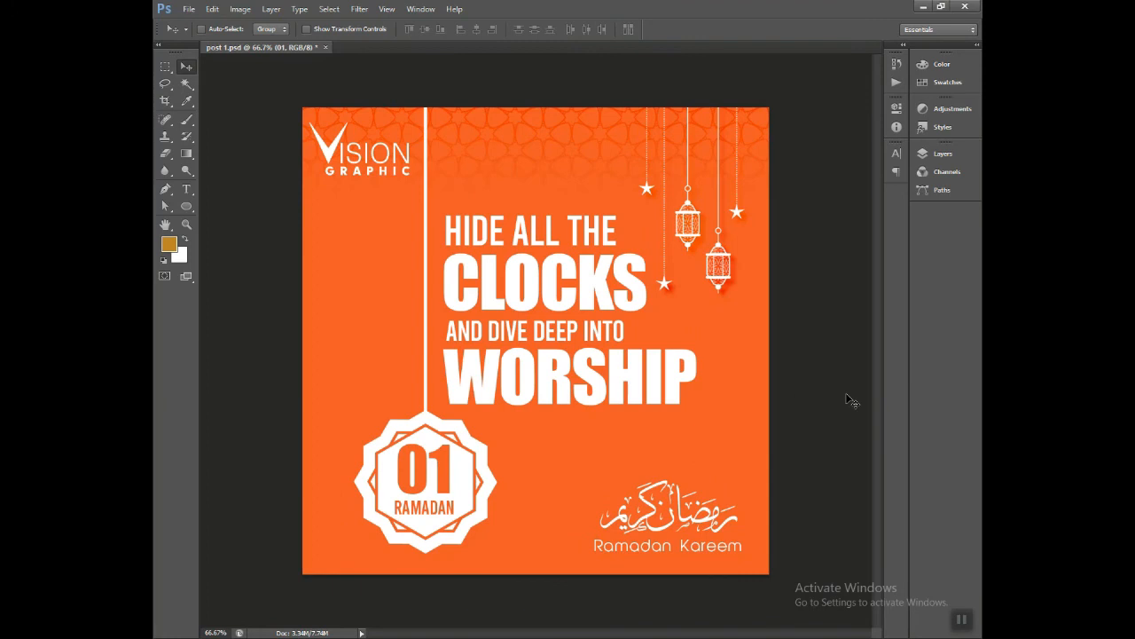
Save the design as "post 1" in Photoshop format over the existing file, with Maximize Compatibility on
{"action": "left_click", "coordinate": [671, 605]}
{"action": "key", "text": "ctrl+shift+s"}
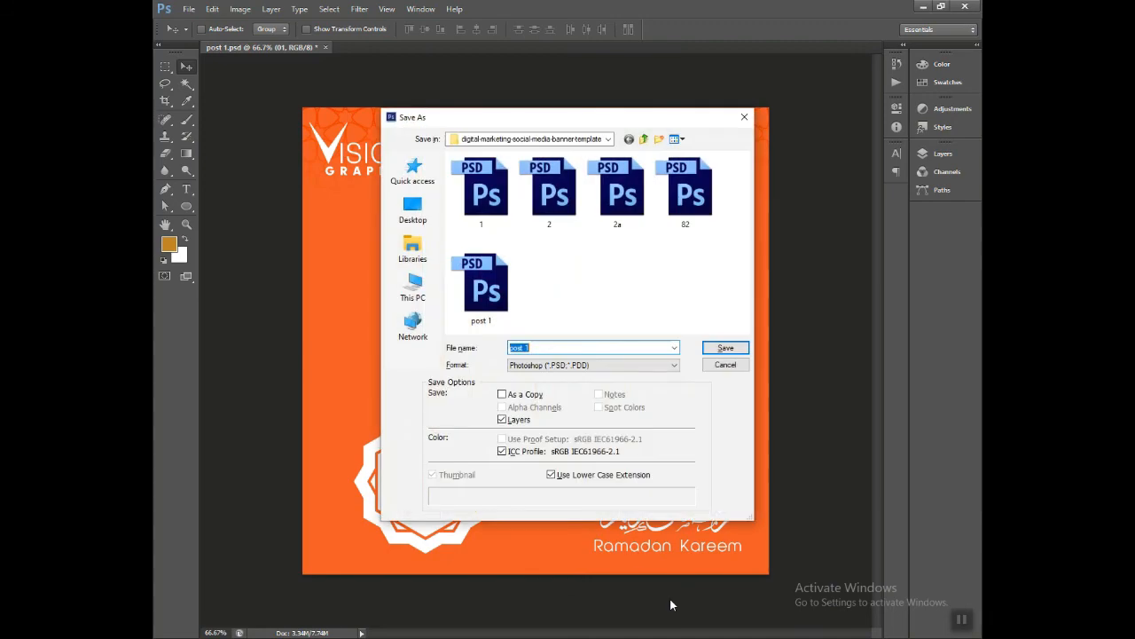
{"action": "left_click", "coordinate": [721, 349]}
{"action": "left_click", "coordinate": [511, 245]}
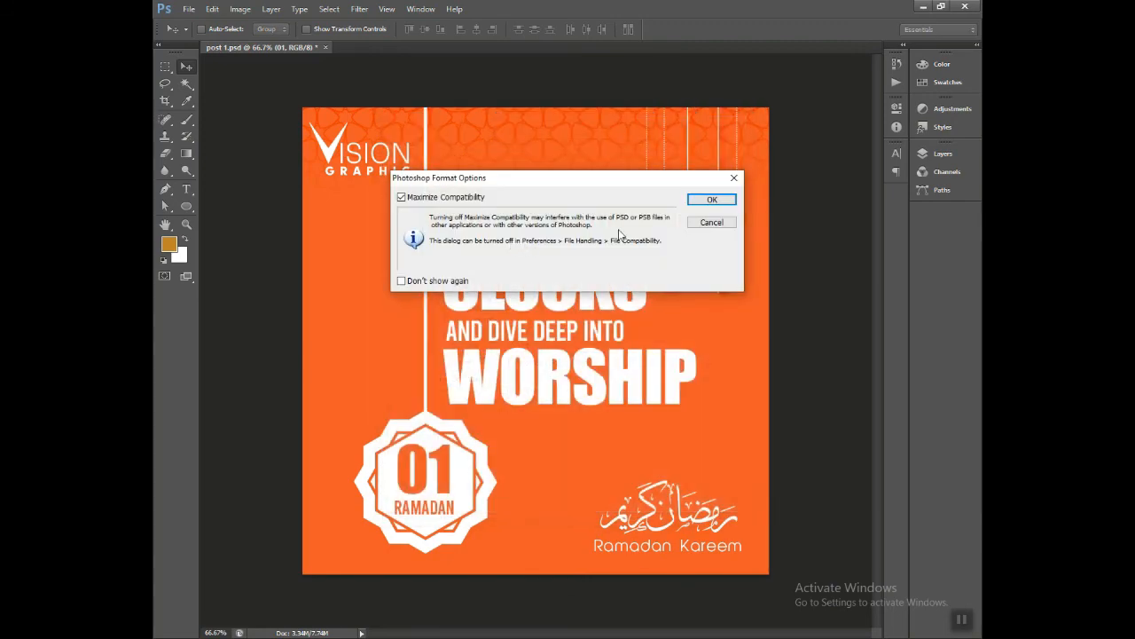
{"action": "left_click", "coordinate": [703, 198]}
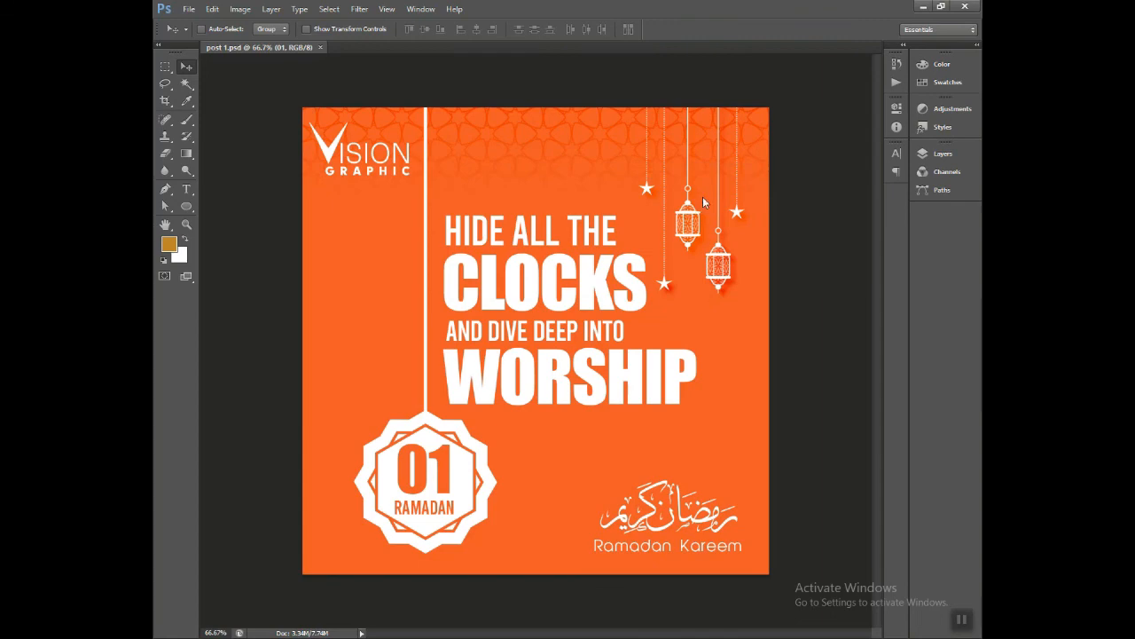
Save a JPEG version of "post 1" in the same folder at Maximum quality 12, Progressive with 3 scans
{"action": "key", "text": "ctrl+shift+s"}
{"action": "key", "text": "Tab"}
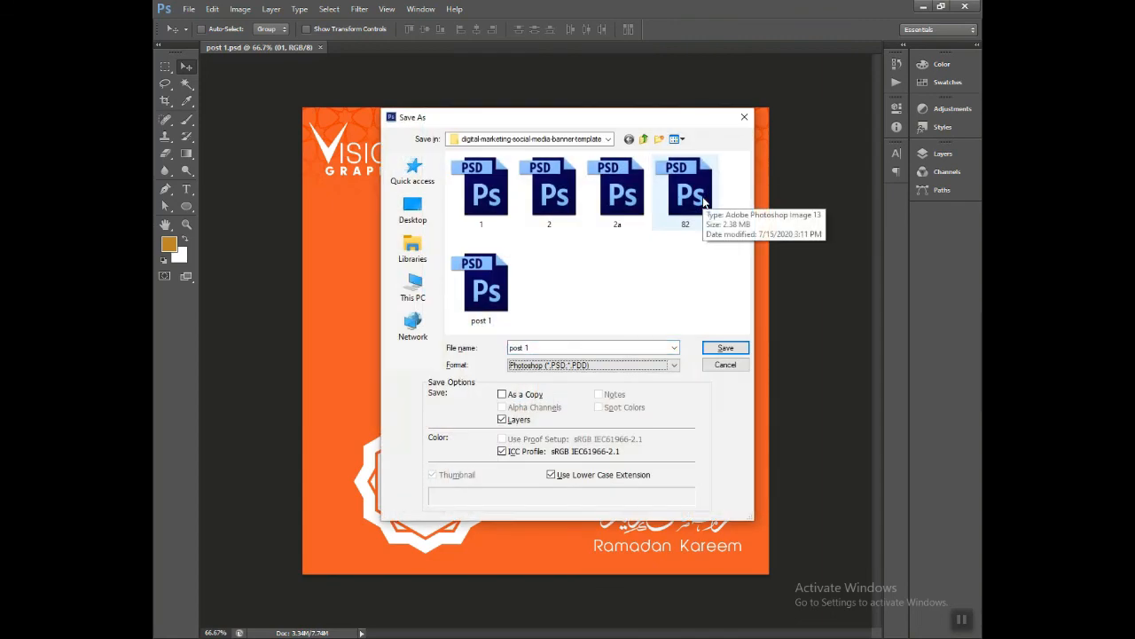
{"action": "key", "text": "j"}
{"action": "key", "text": "Return"}
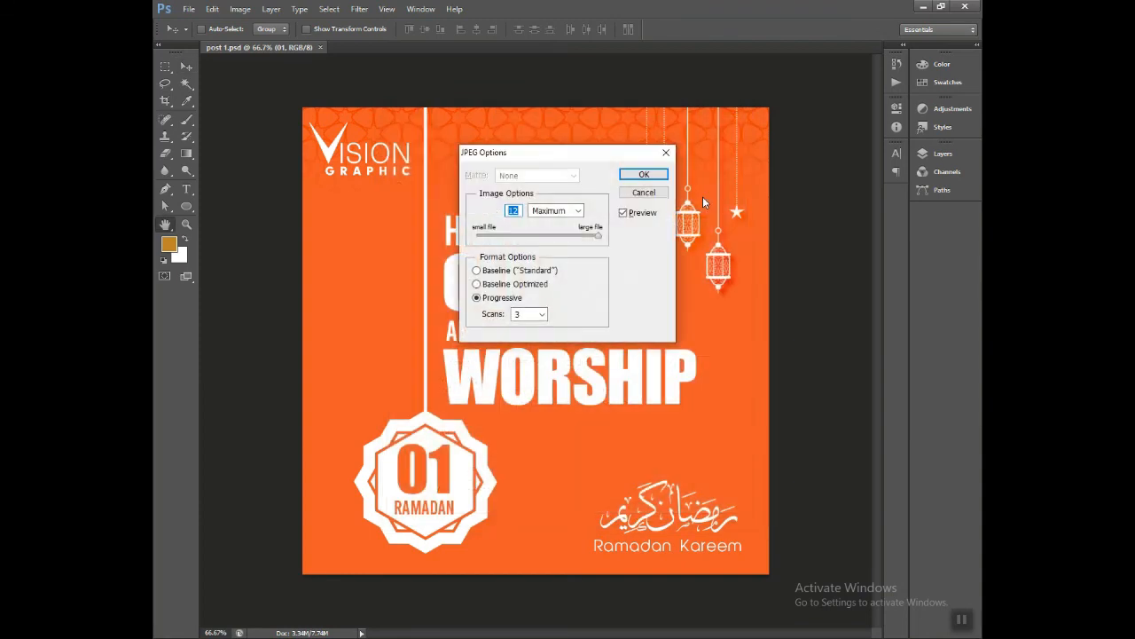
{"action": "key", "text": "Return"}
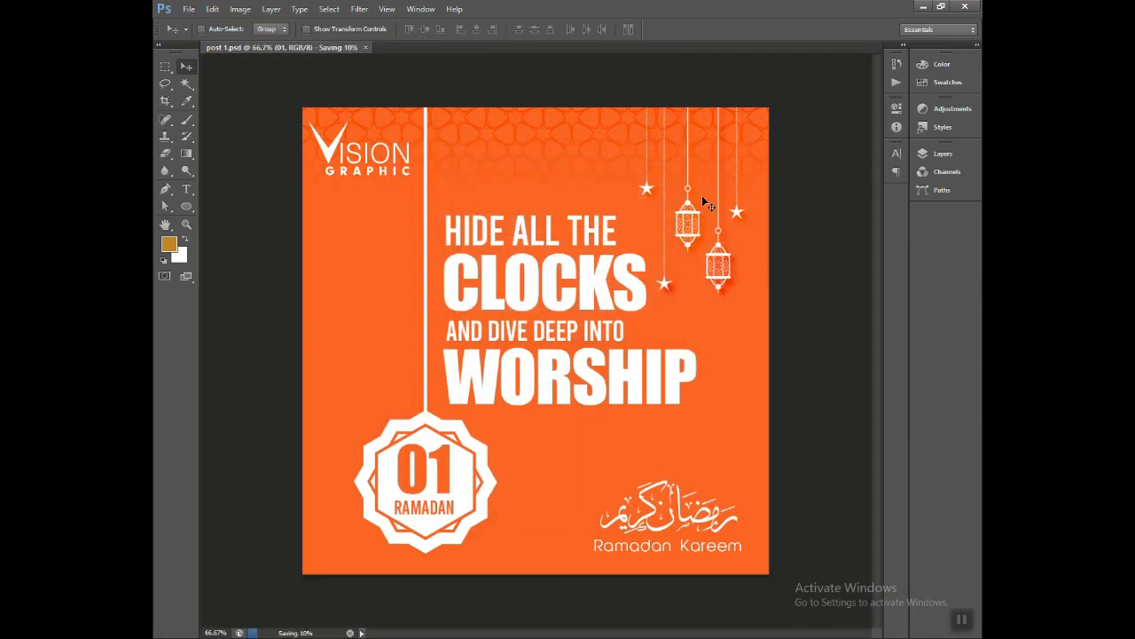